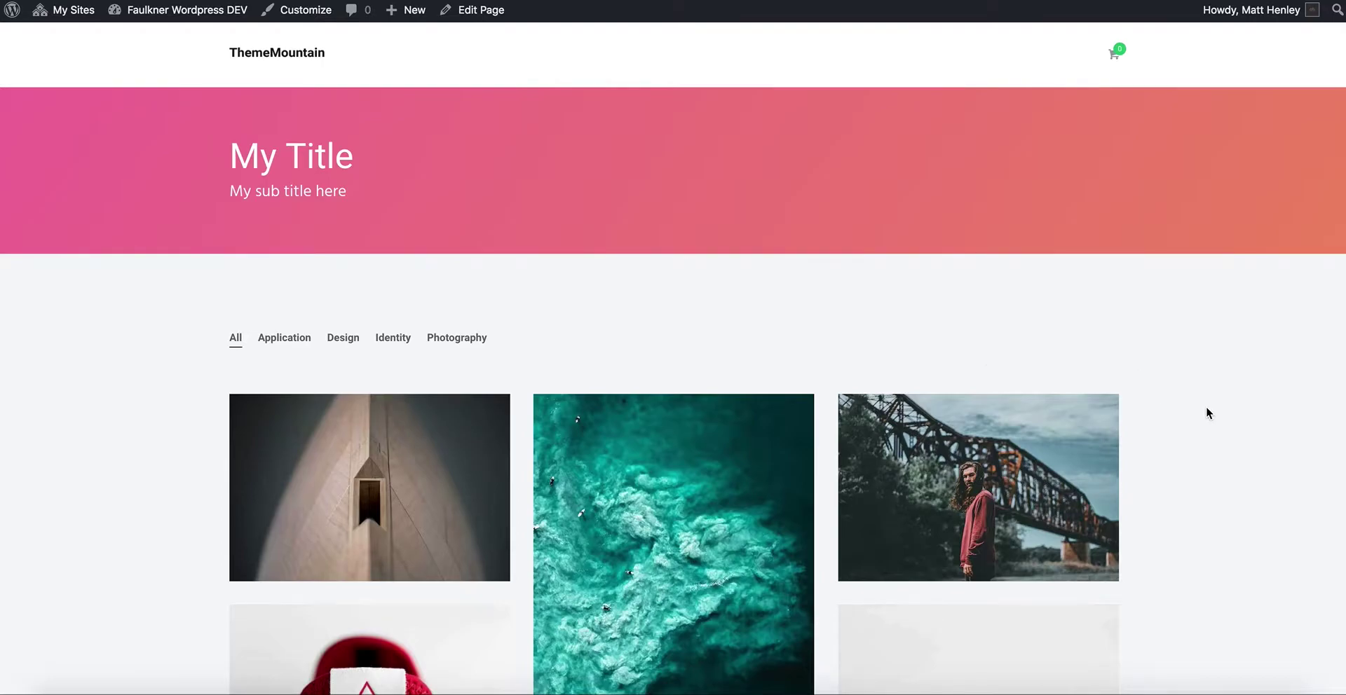
- Examine the masonry layout and thumbnail sizes of the portfolio grid on the published page
scroll(1205, 406, down, 10)
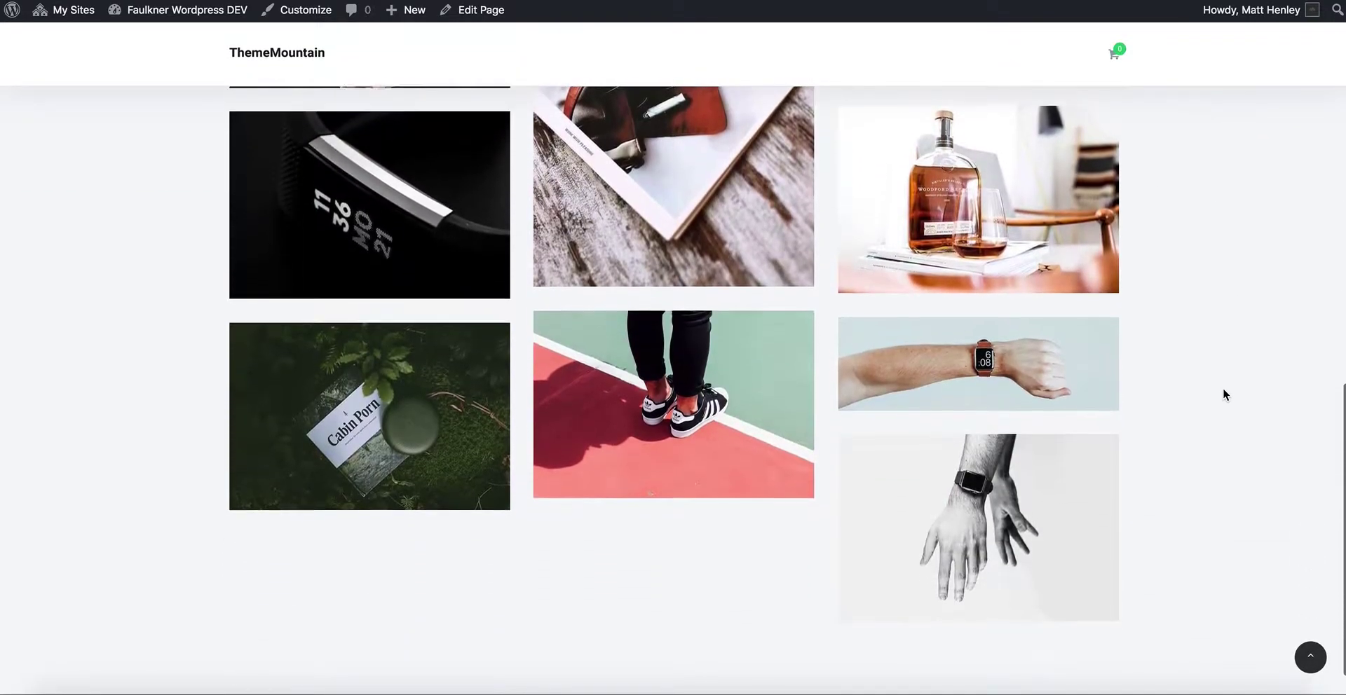
scroll(1223, 391, up, 10)
scroll(1223, 391, up, 2)
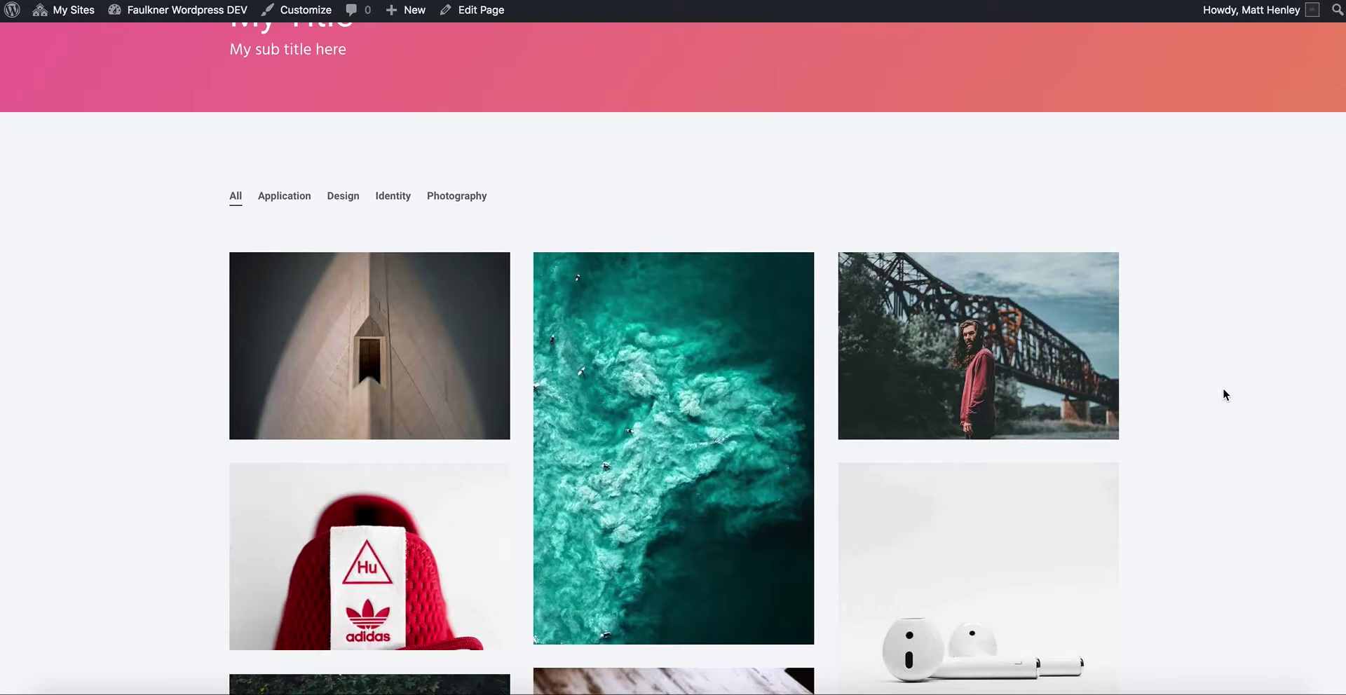
scroll(1262, 430, down, 8)
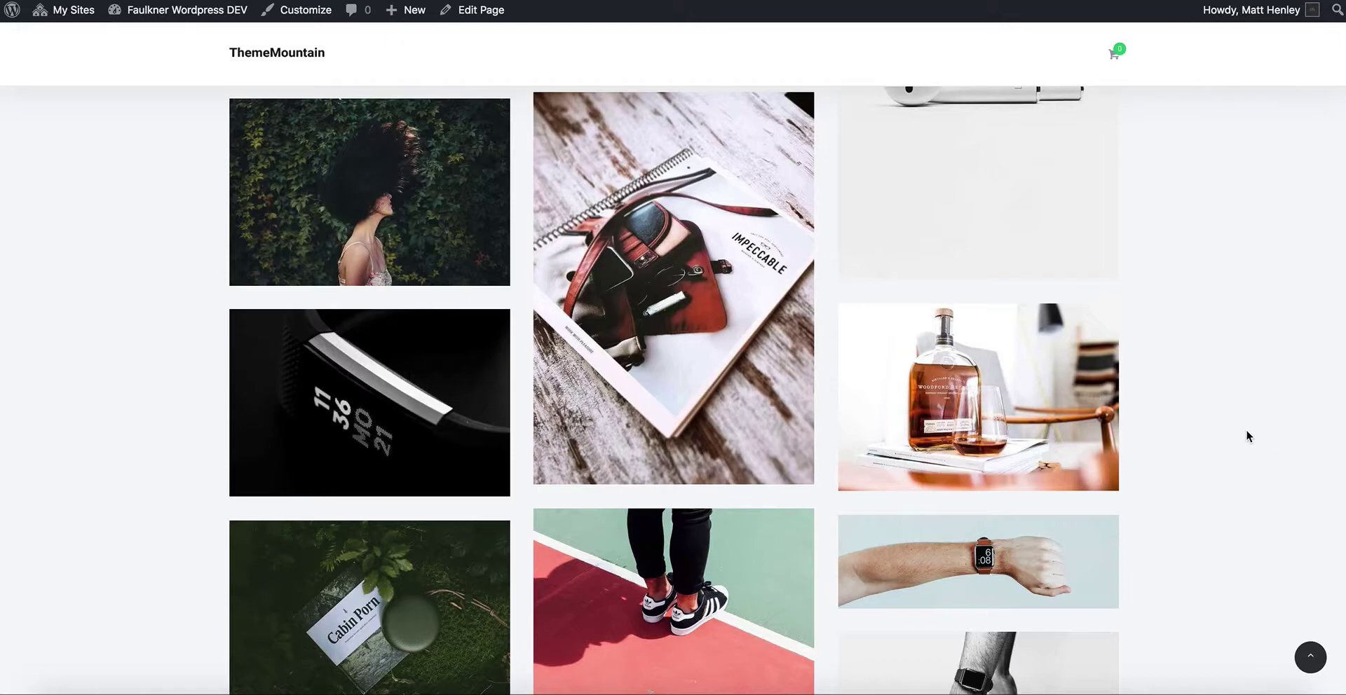
scroll(1242, 319, down, 3)
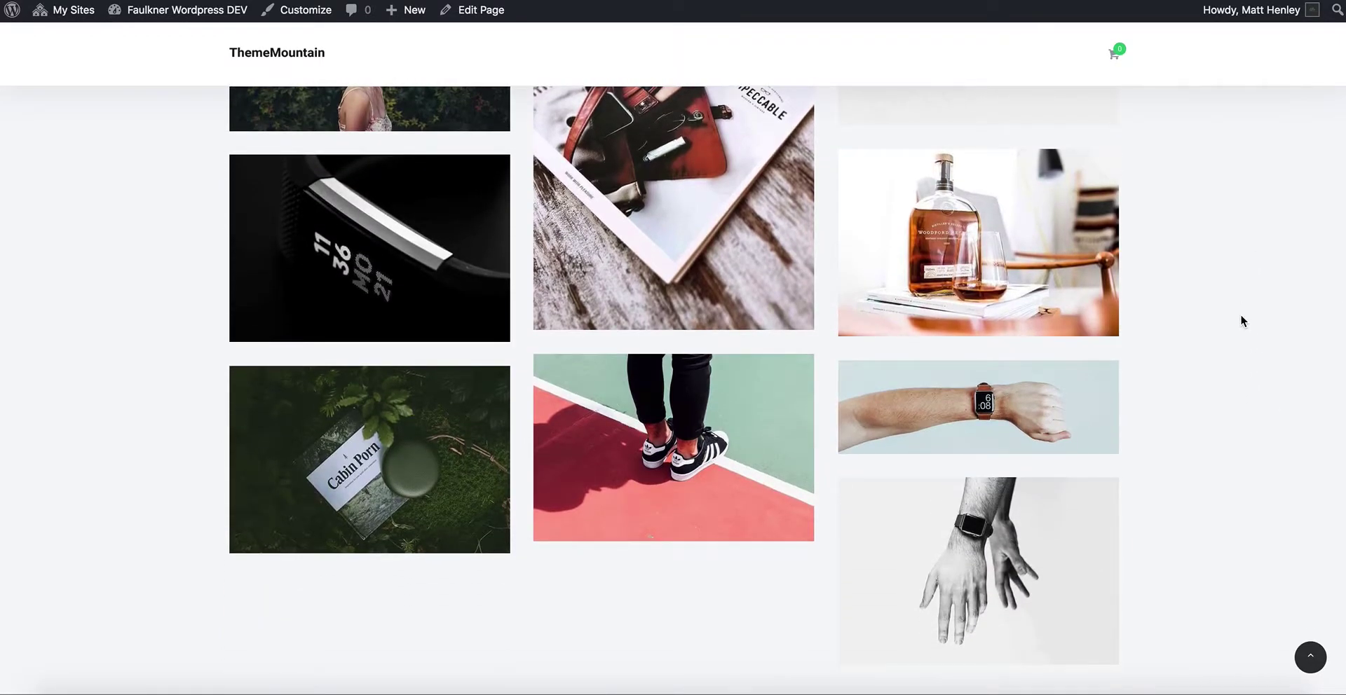
scroll(988, 253, up, 3)
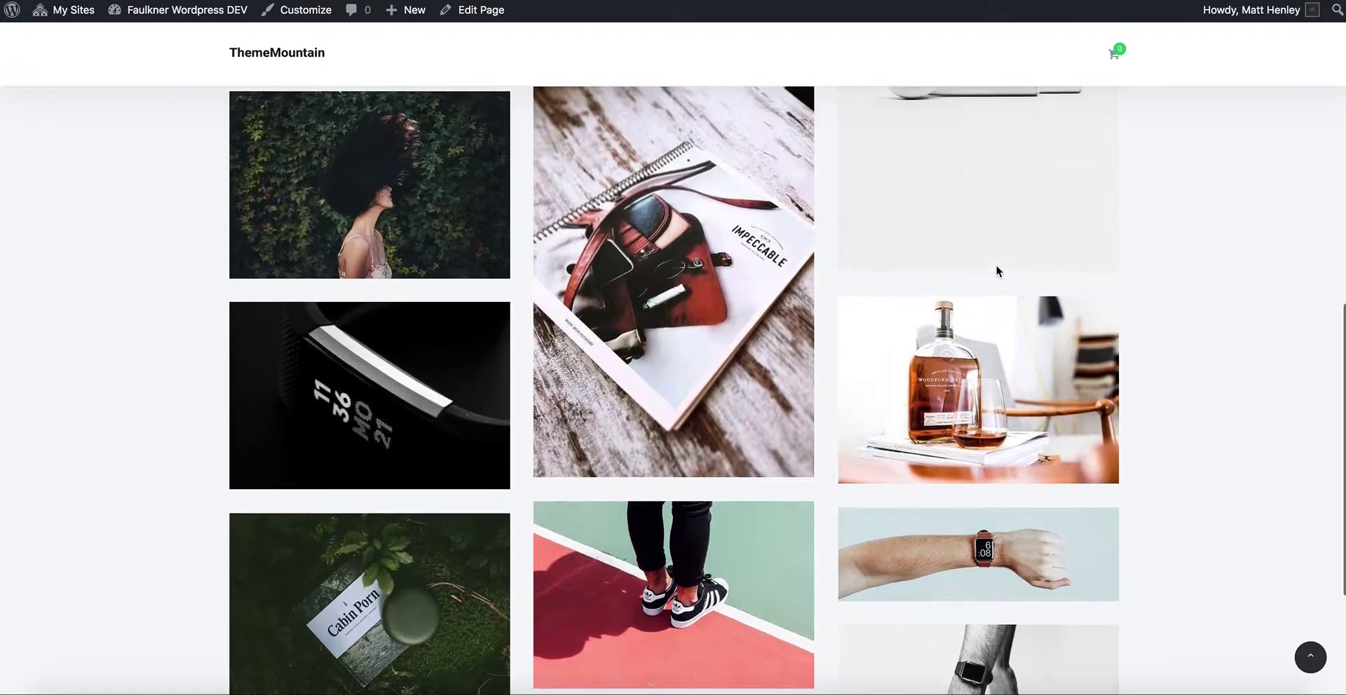
scroll(826, 340, down, 3)
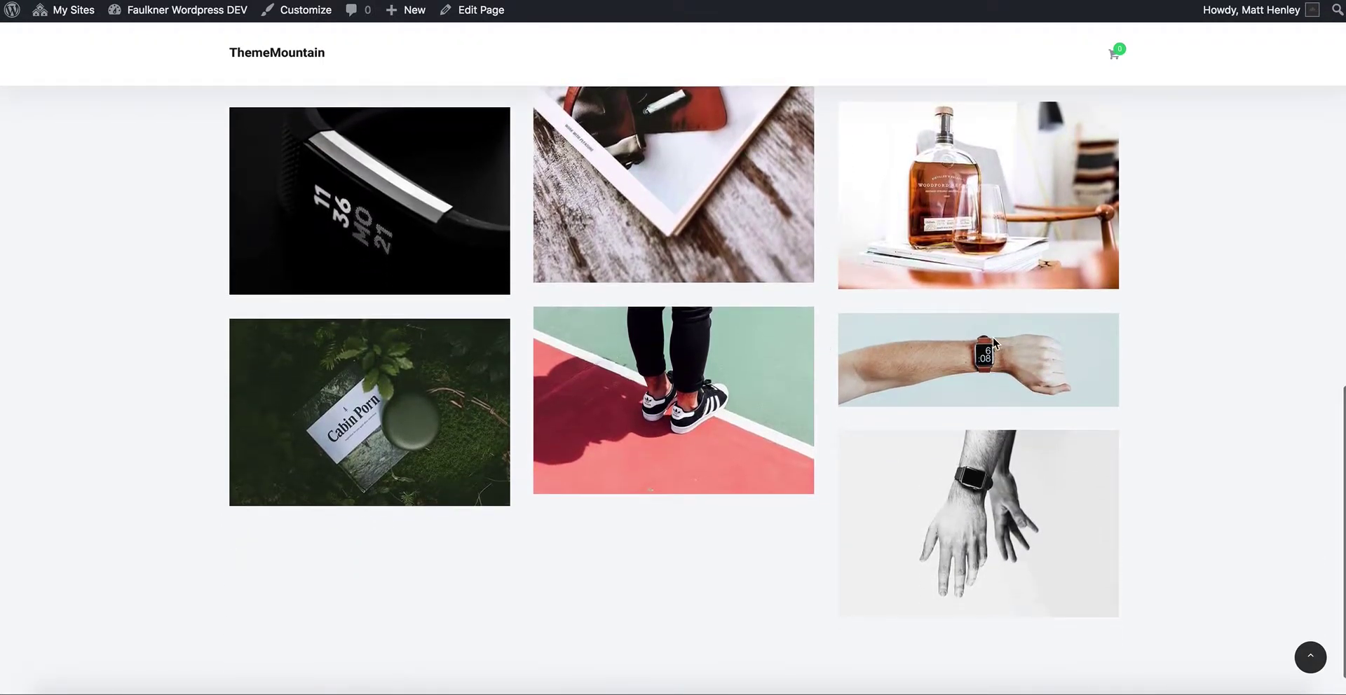
scroll(1256, 286, up, 1)
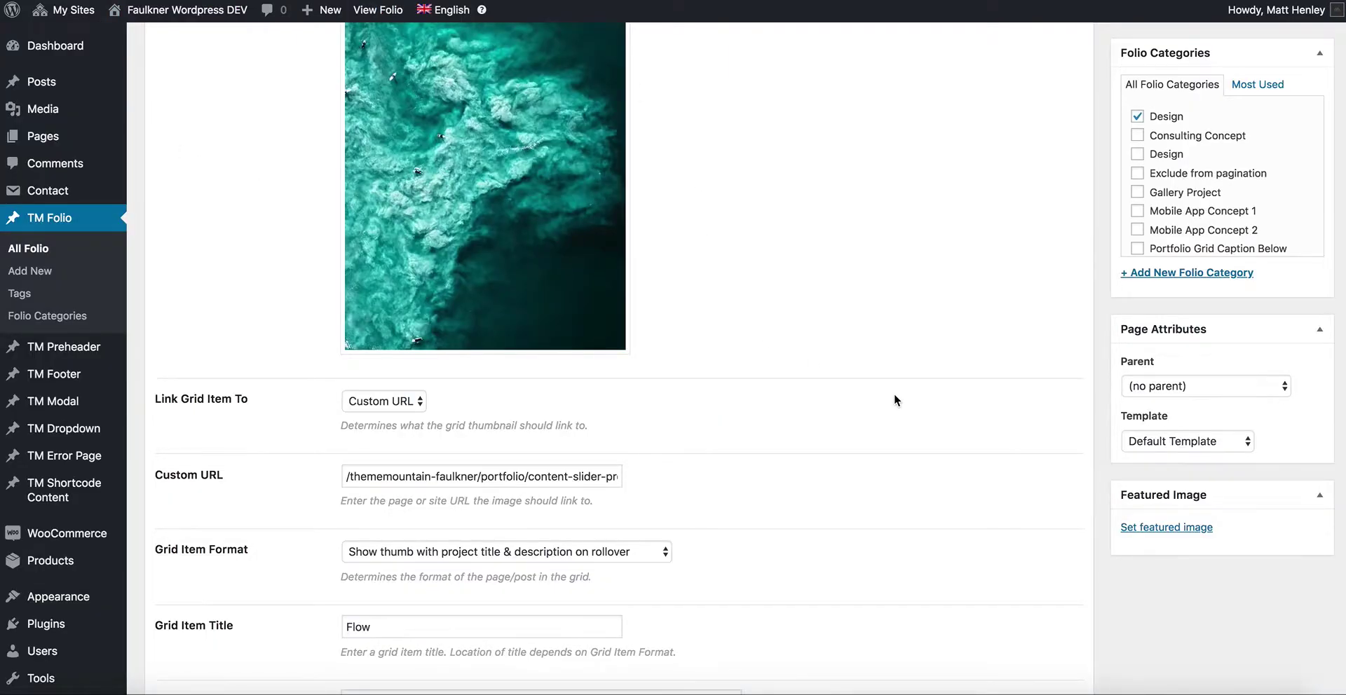
- Review the grid thumbnail format and size options of the Flow, Apple and Adidas folio items and compare them with the published grid
scroll(893, 400, down, 8)
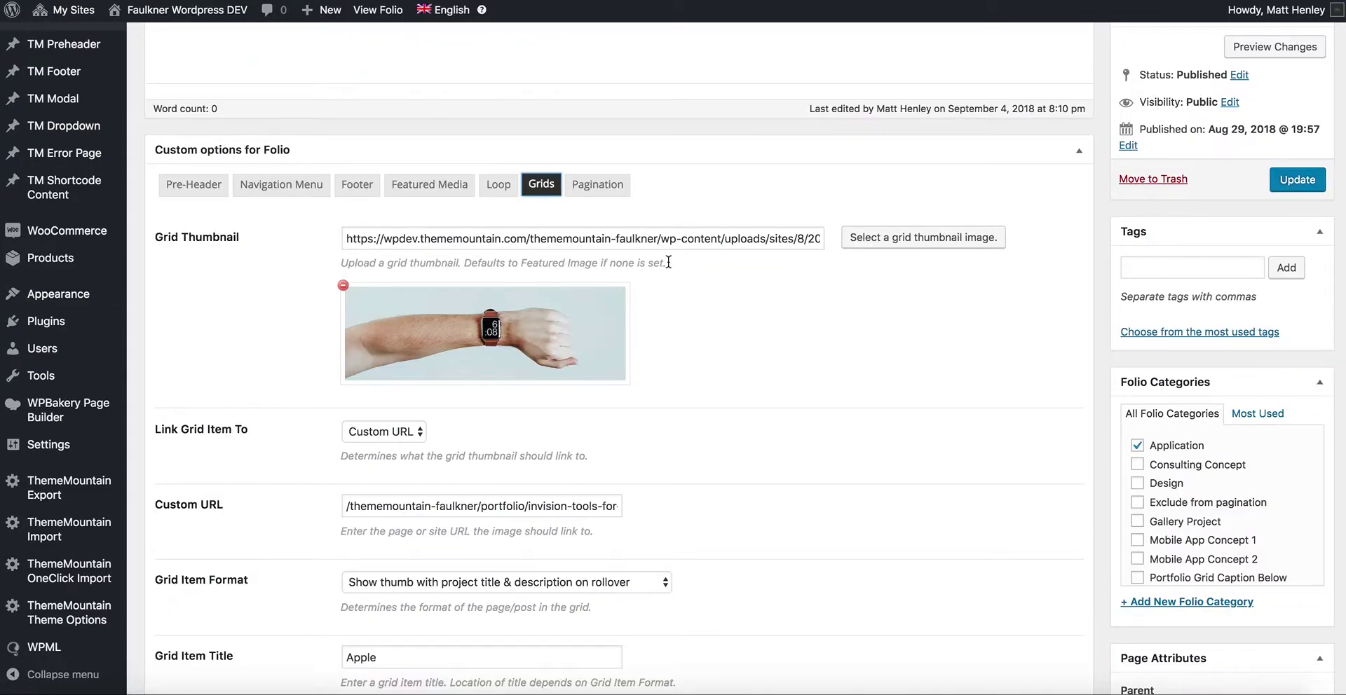
scroll(668, 262, down, 6)
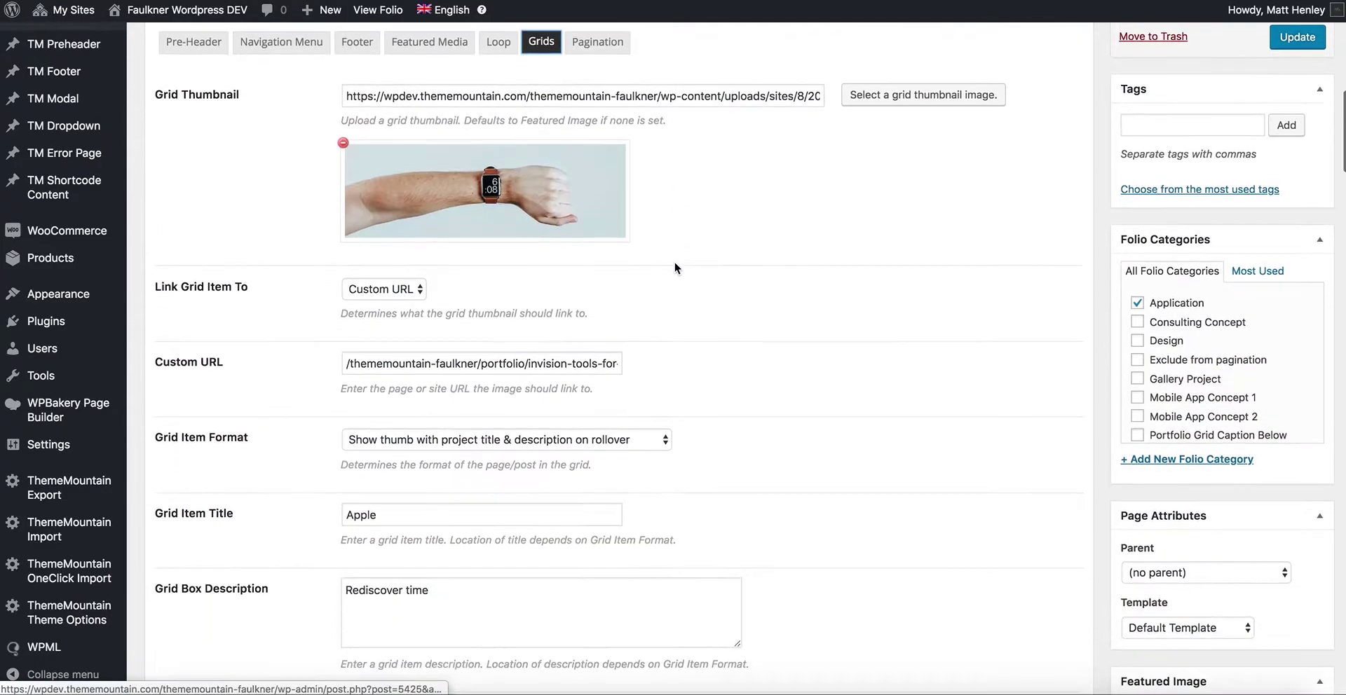
scroll(621, 412, down, 1)
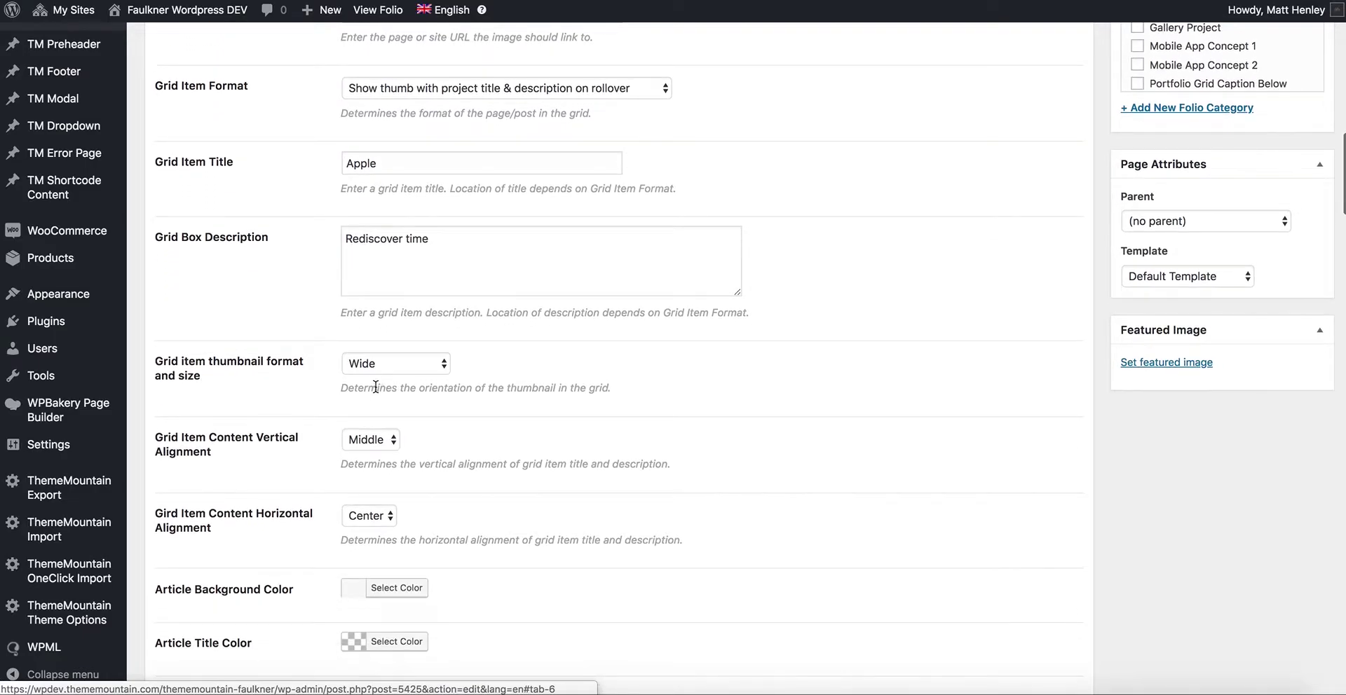
click(390, 366)
click(573, 361)
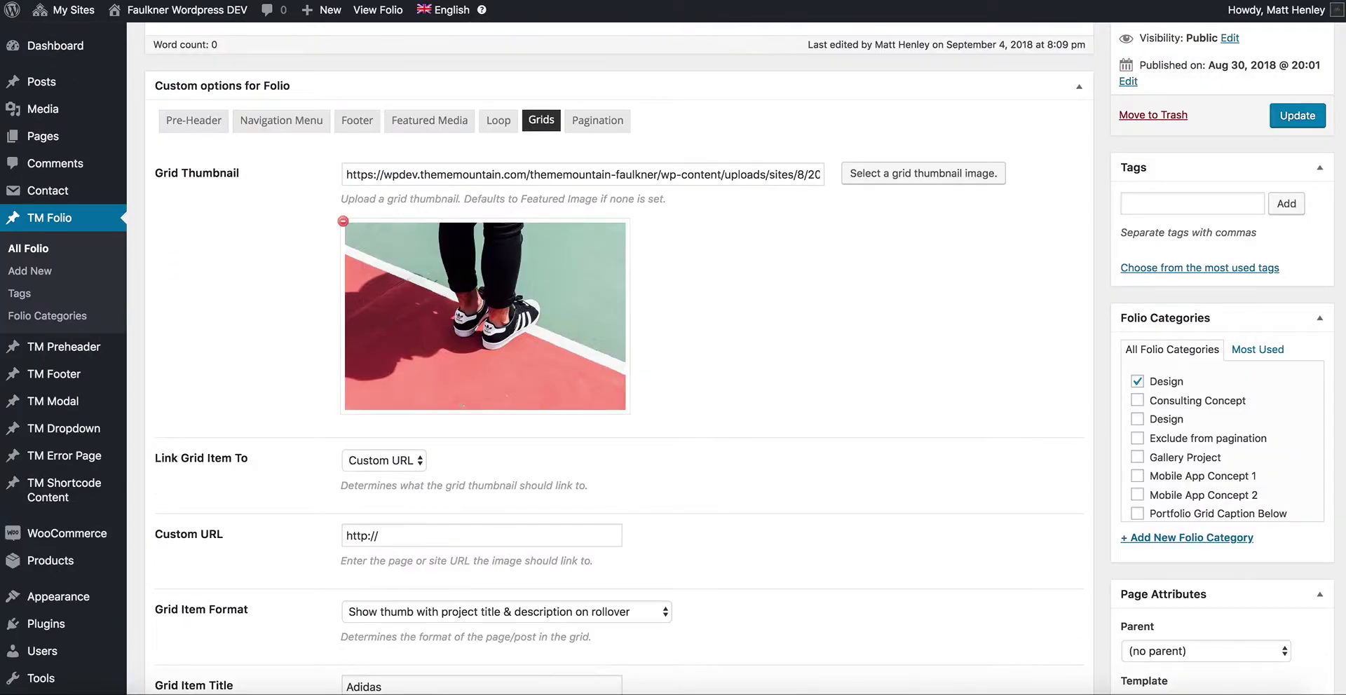
scroll(750, 318, down, 5)
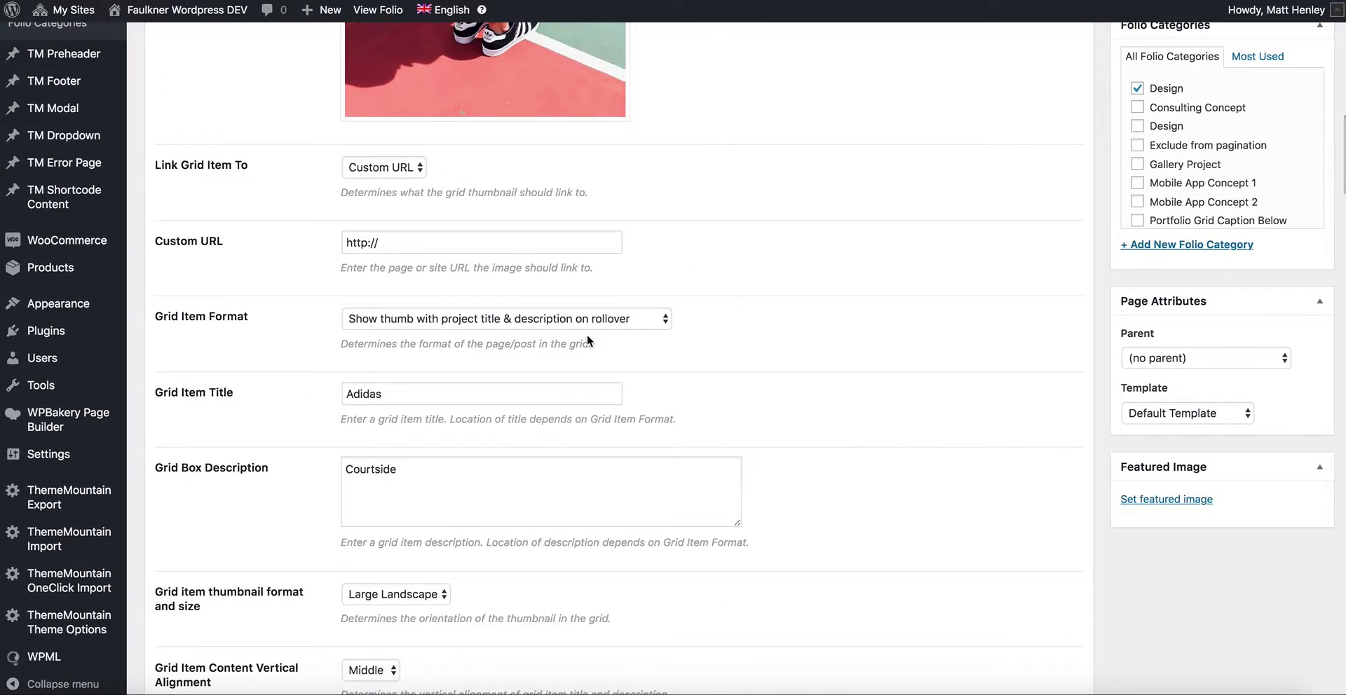
scroll(589, 337, down, 3)
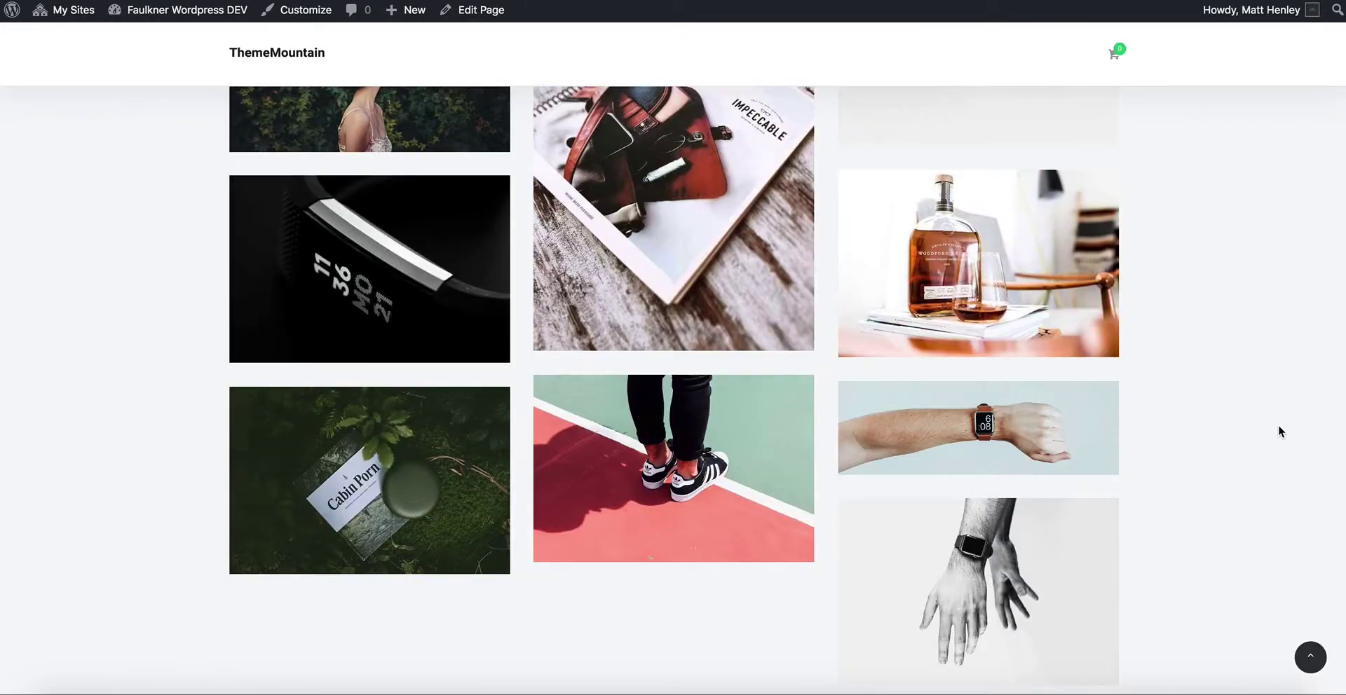
scroll(1273, 406, down, 3)
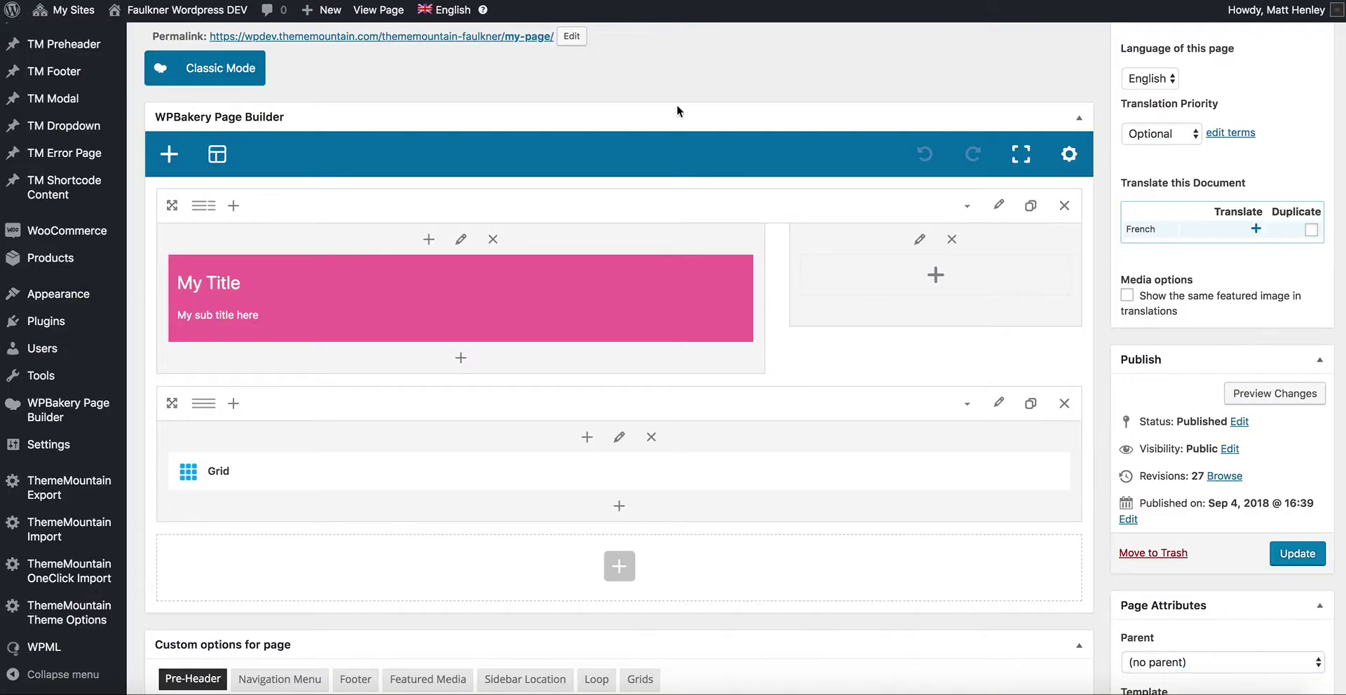
- Enable fixed thumbnail dimensions in the page's Grid settings, save the changes and update the page
scroll(827, 228, down, 2)
click(621, 340)
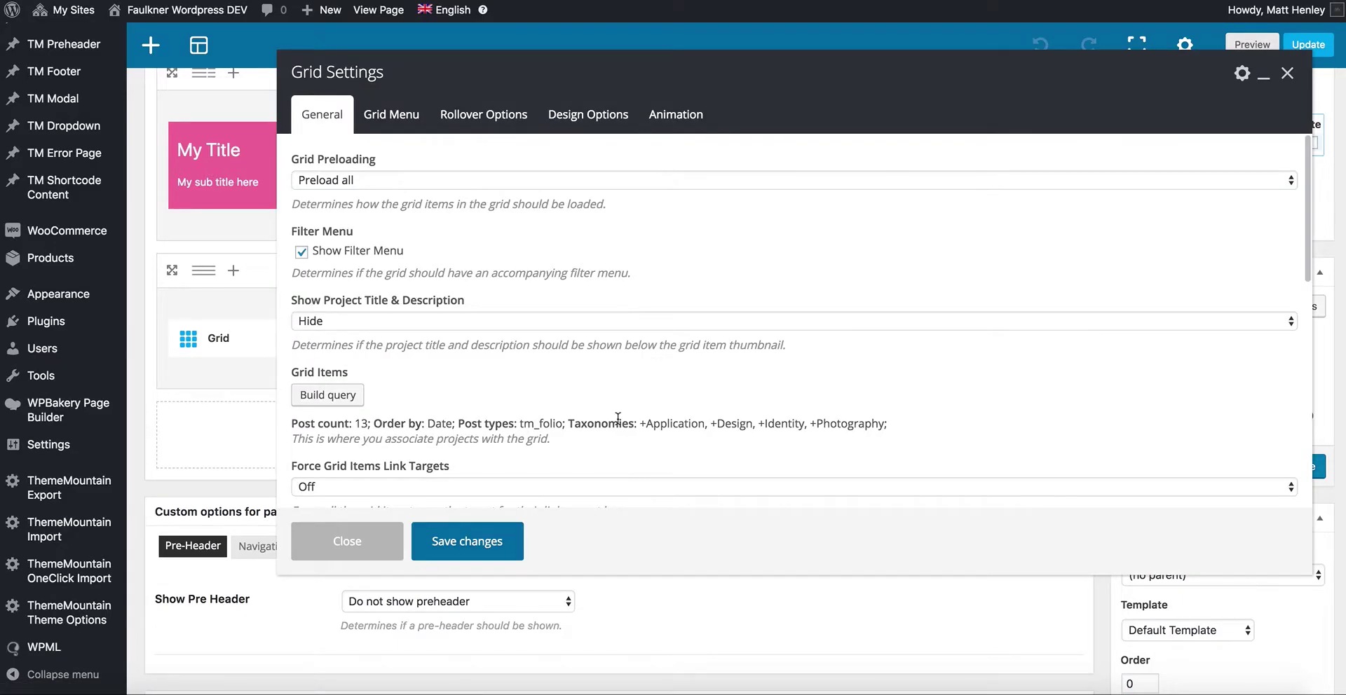
scroll(533, 369, down, 5)
scroll(533, 368, down, 1)
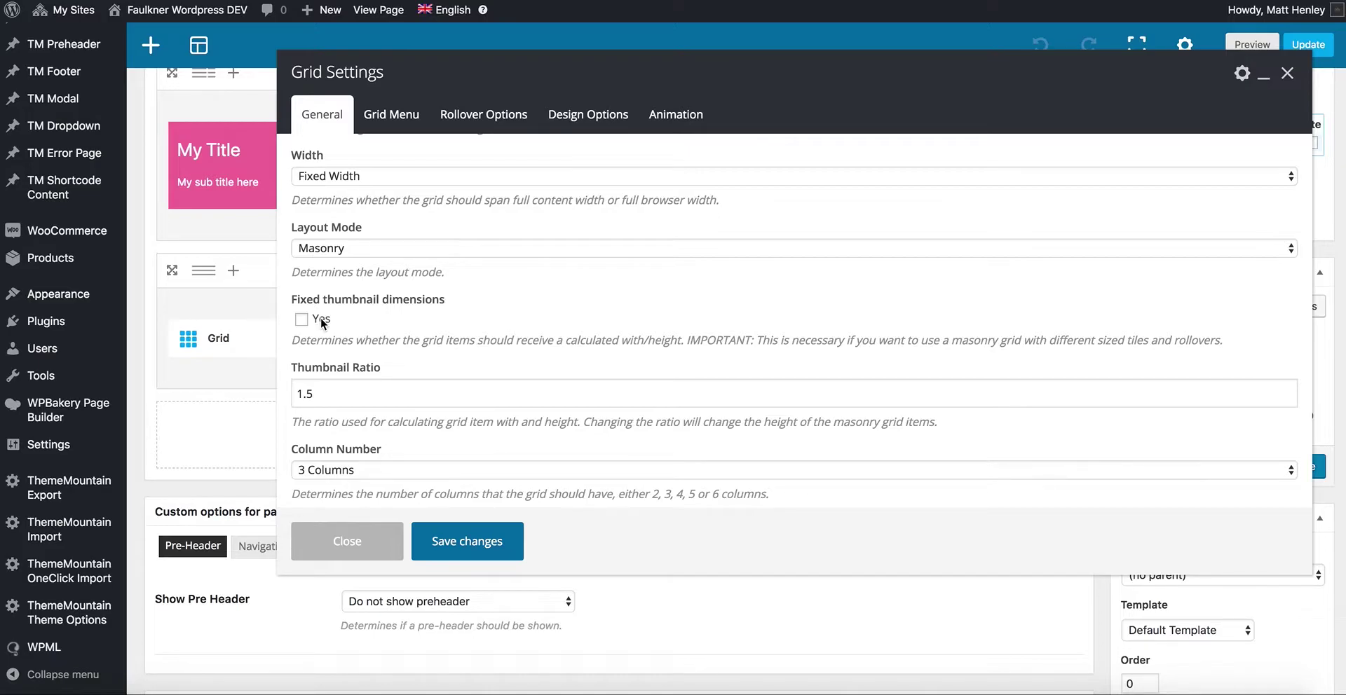
click(314, 318)
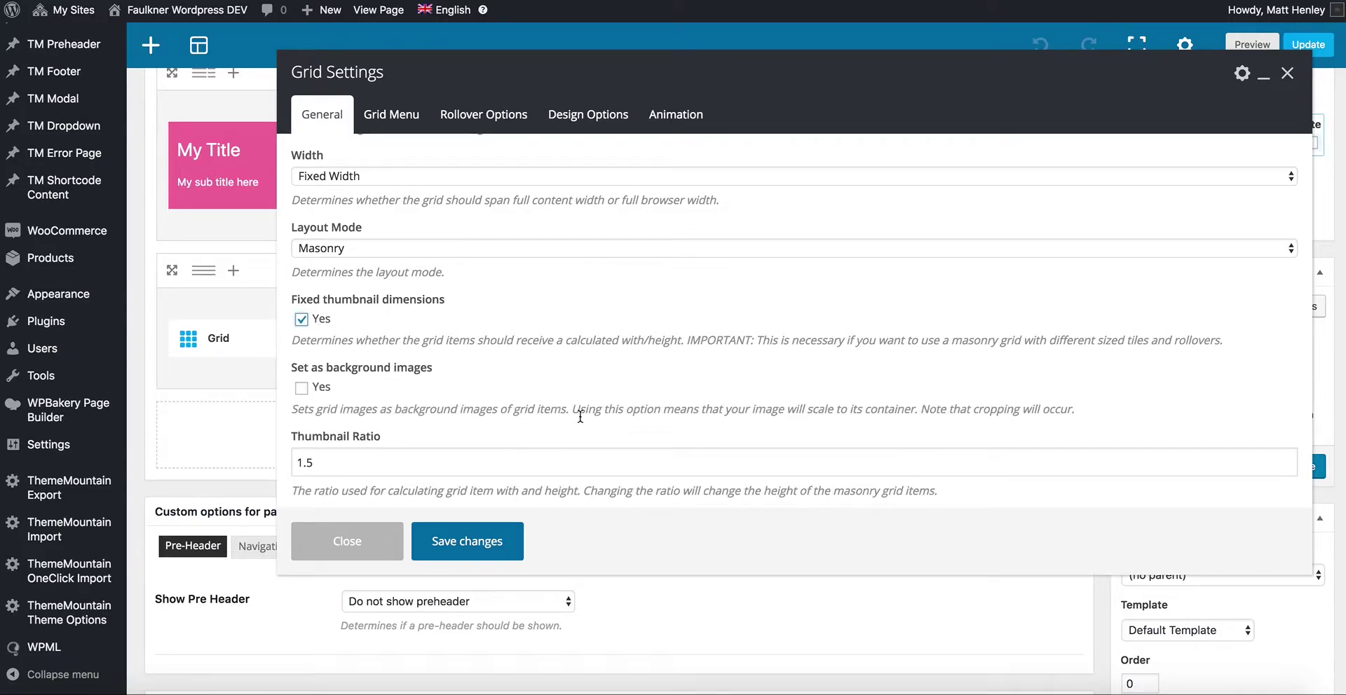
click(497, 539)
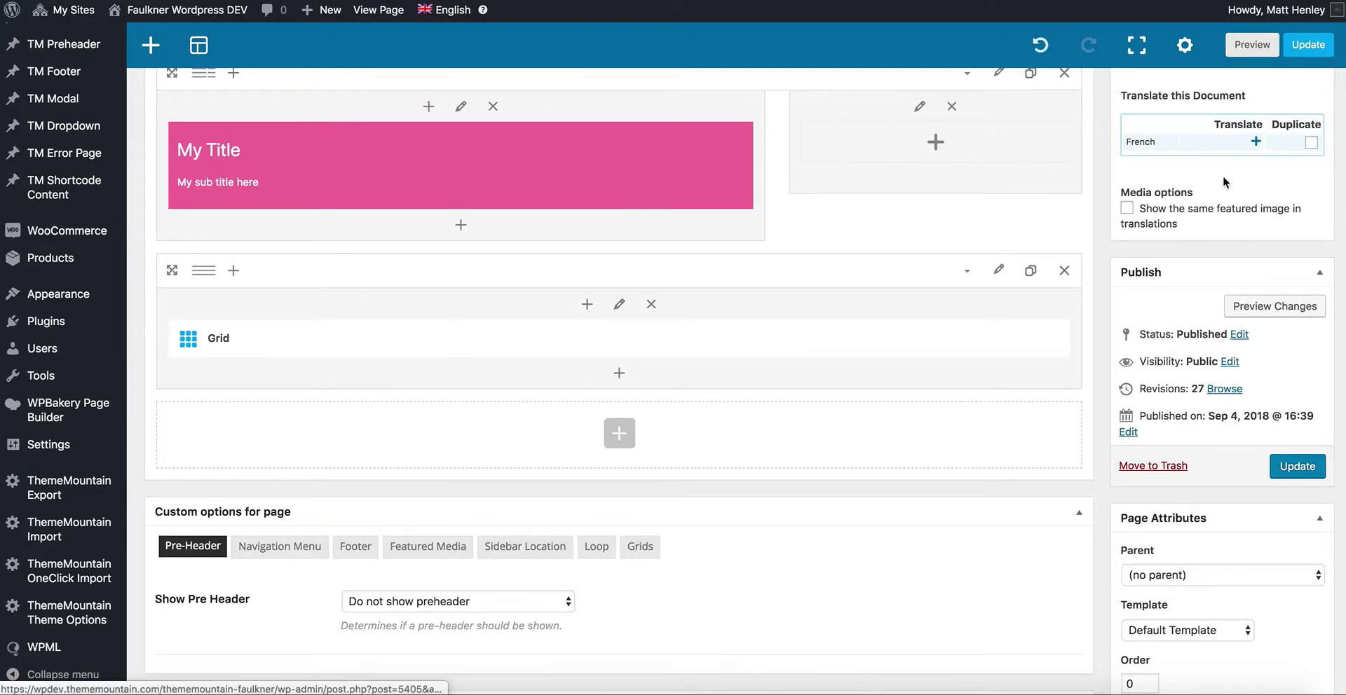
click(1282, 44)
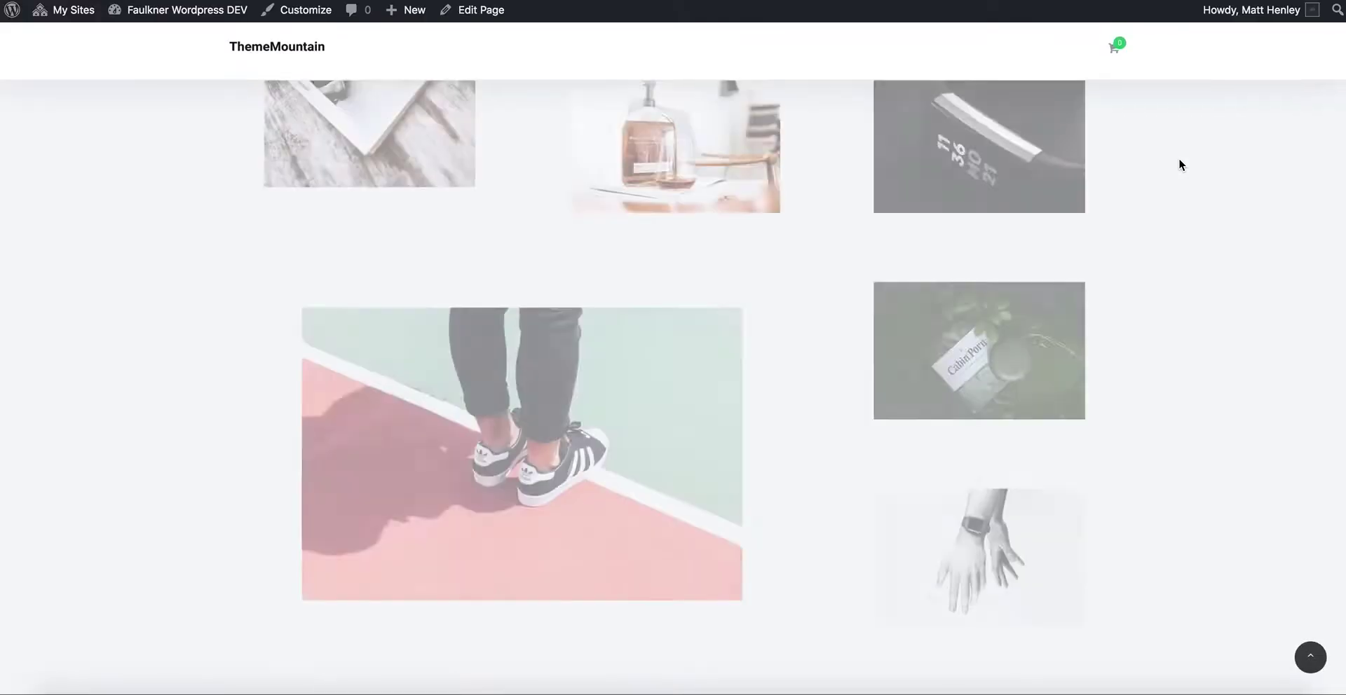
- Inspect the published grid from top to bottom, checking how the Adidas and Apple tiles are sized and placed
scroll(1188, 258, down, 3)
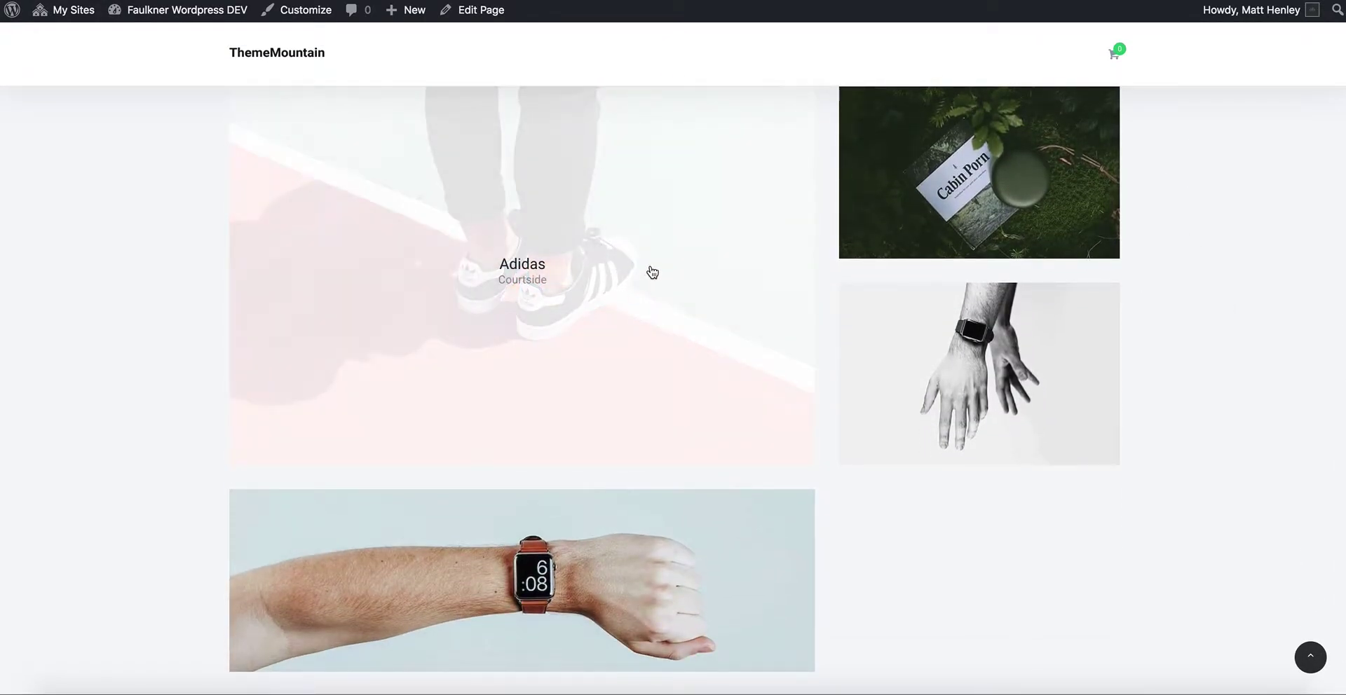
scroll(652, 274, down, 2)
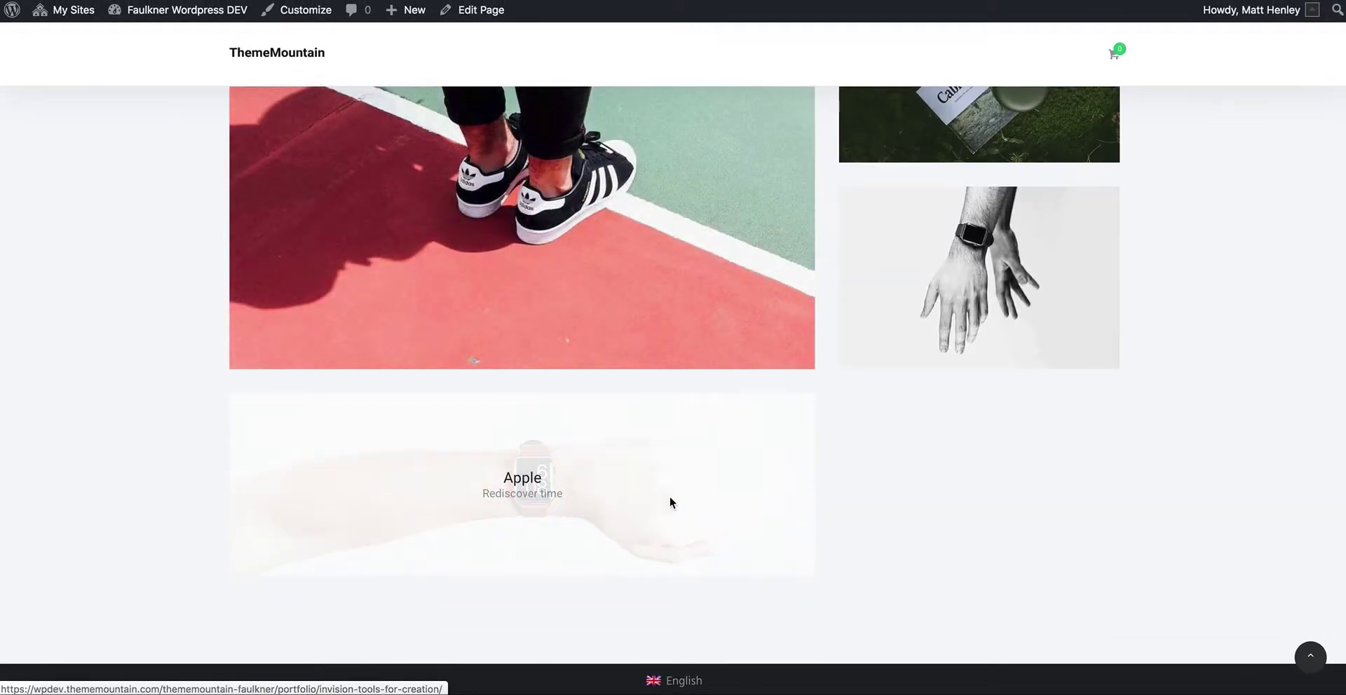
scroll(1162, 437, up, 2)
scroll(1162, 437, up, 10)
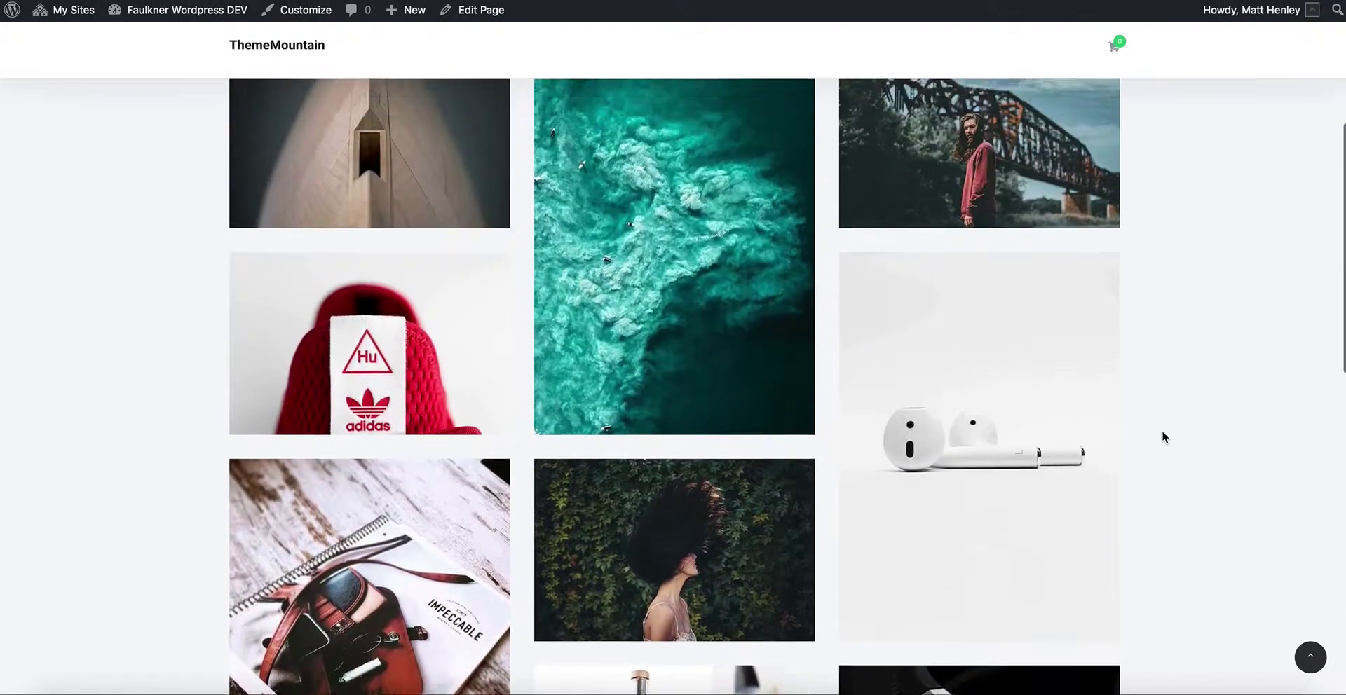
scroll(1160, 437, down, 5)
scroll(1159, 437, down, 8)
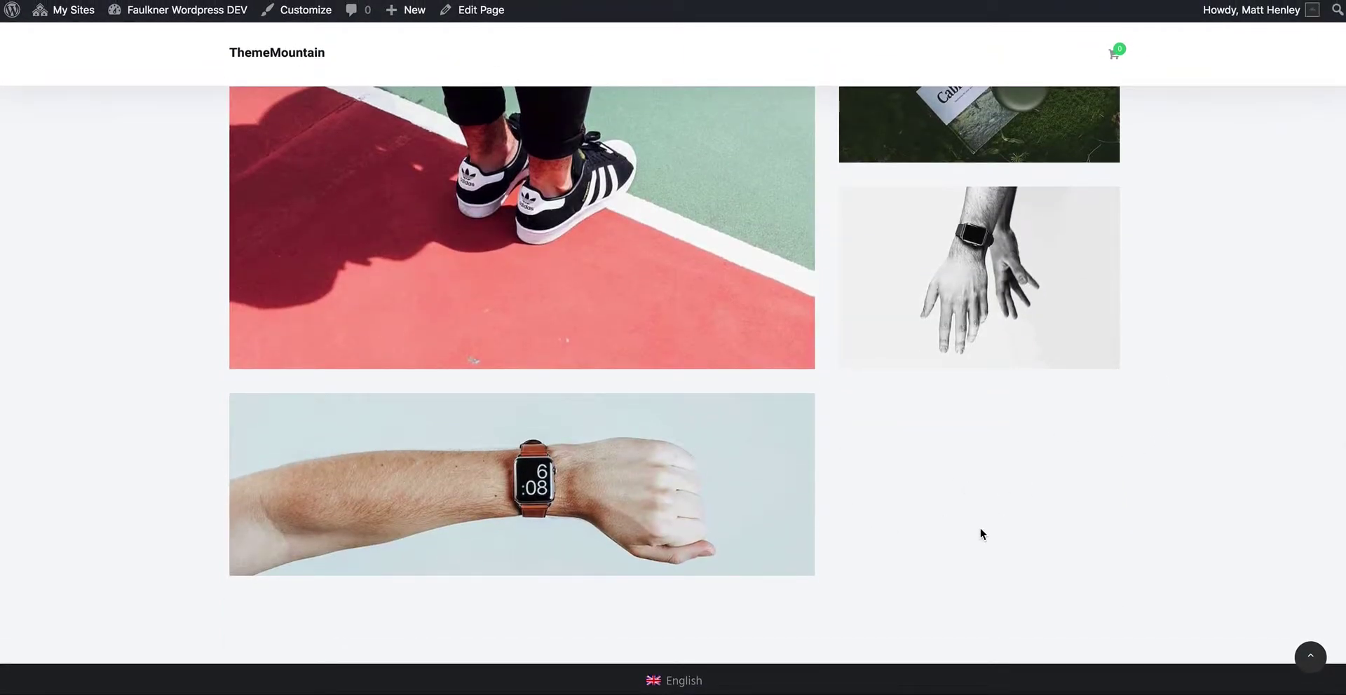
scroll(1009, 533, up, 3)
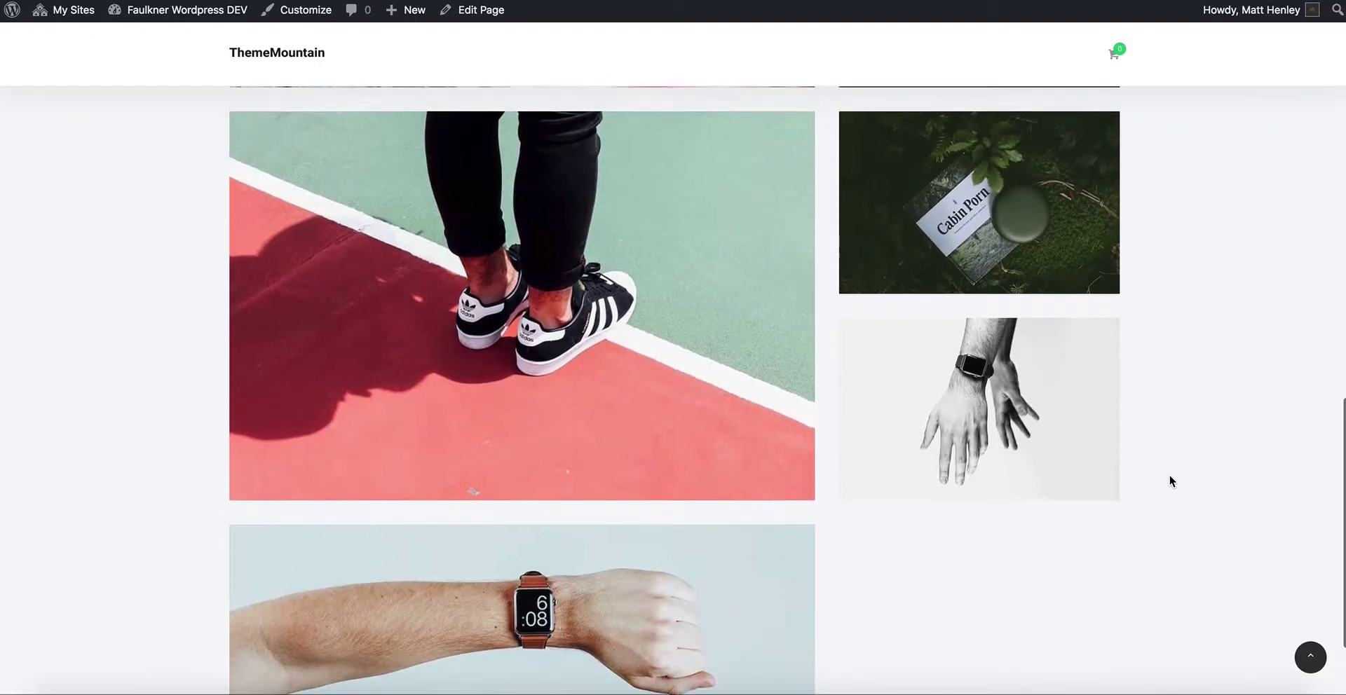
scroll(1168, 481, up, 3)
scroll(1169, 480, down, 6)
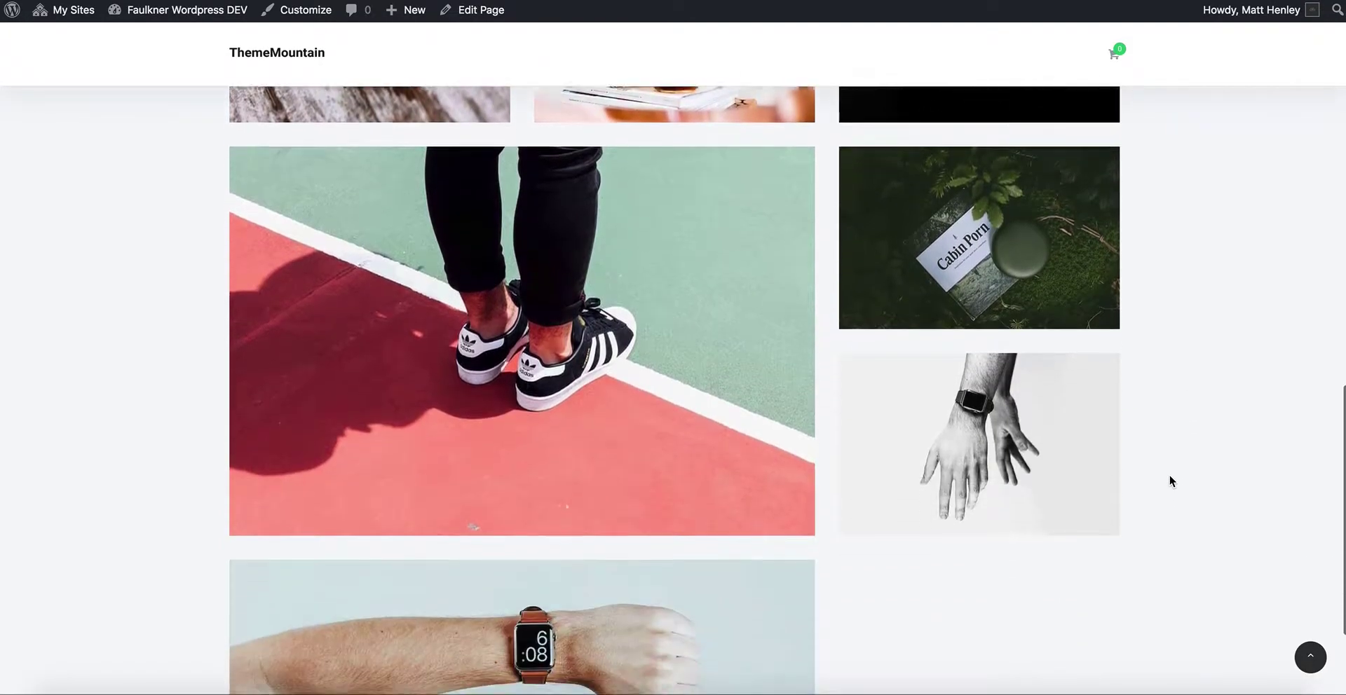
scroll(1169, 481, up, 1)
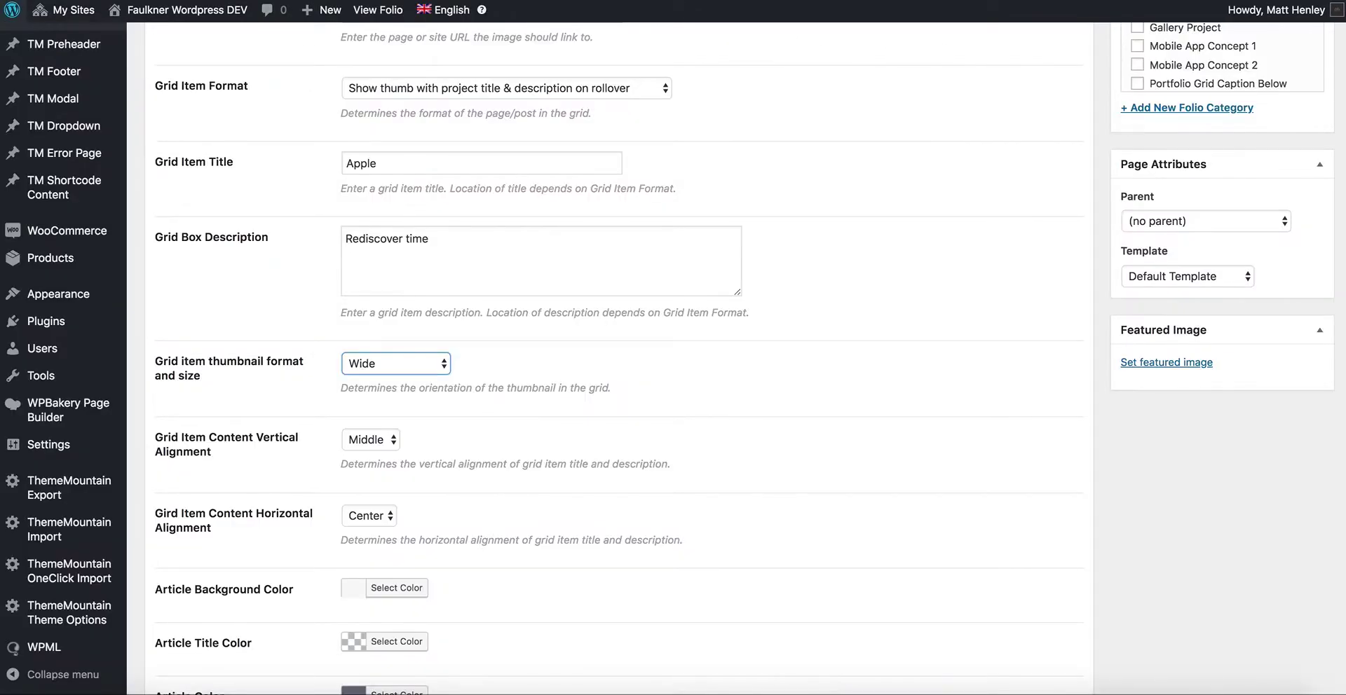
- Set the Adidas folio item's grid thumbnail format and size to Portrait and update the item
scroll(617, 350, up, 9)
scroll(617, 350, down, 9)
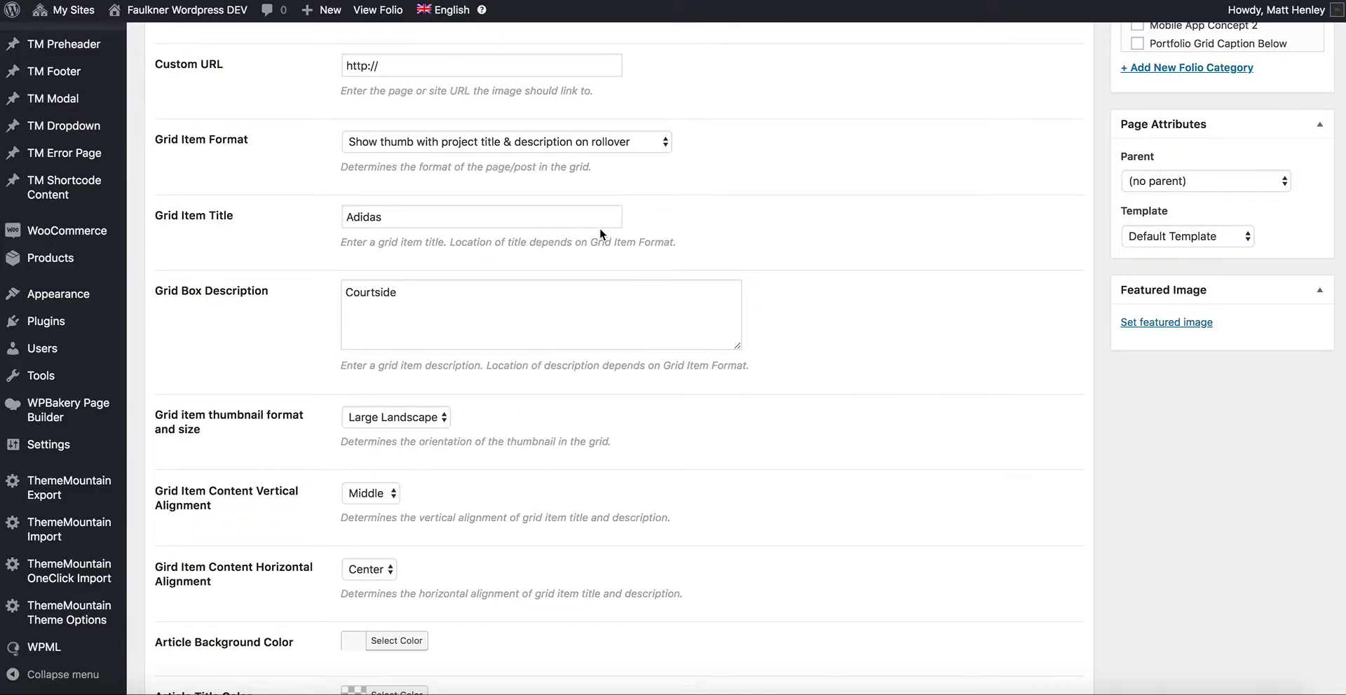
scroll(599, 229, up, 5)
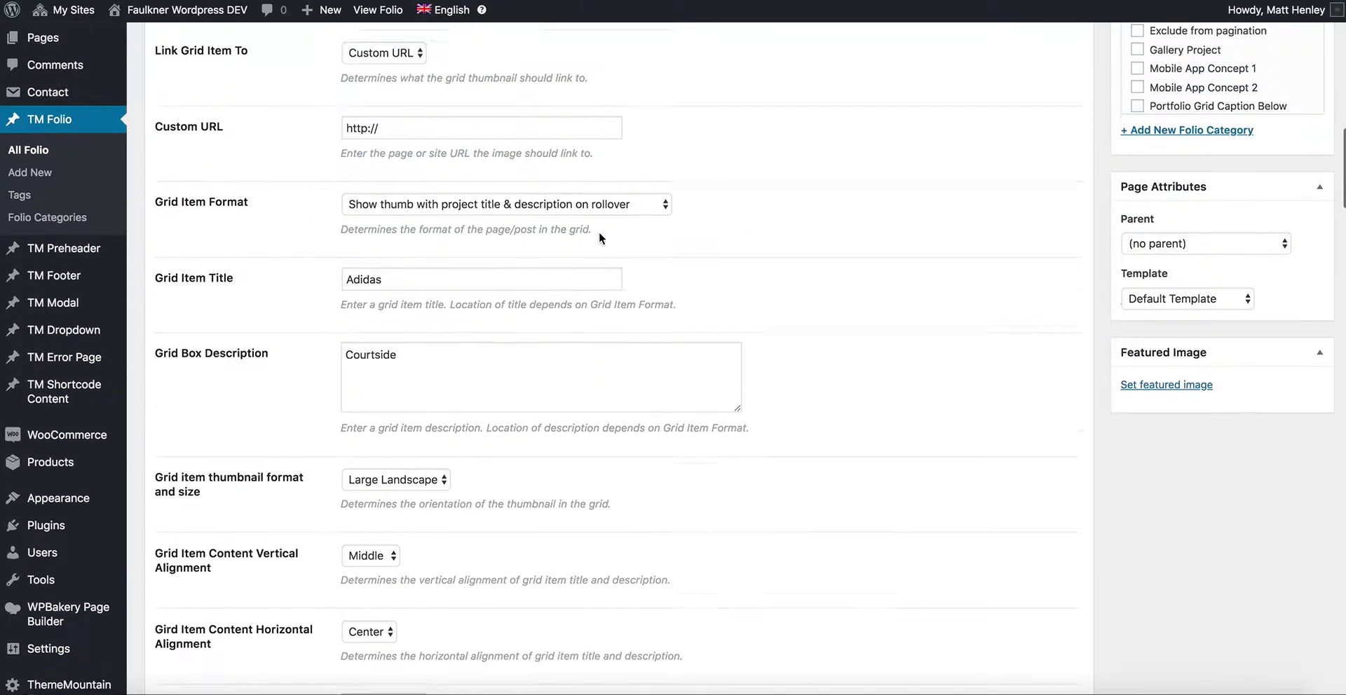
scroll(700, 285, down, 5)
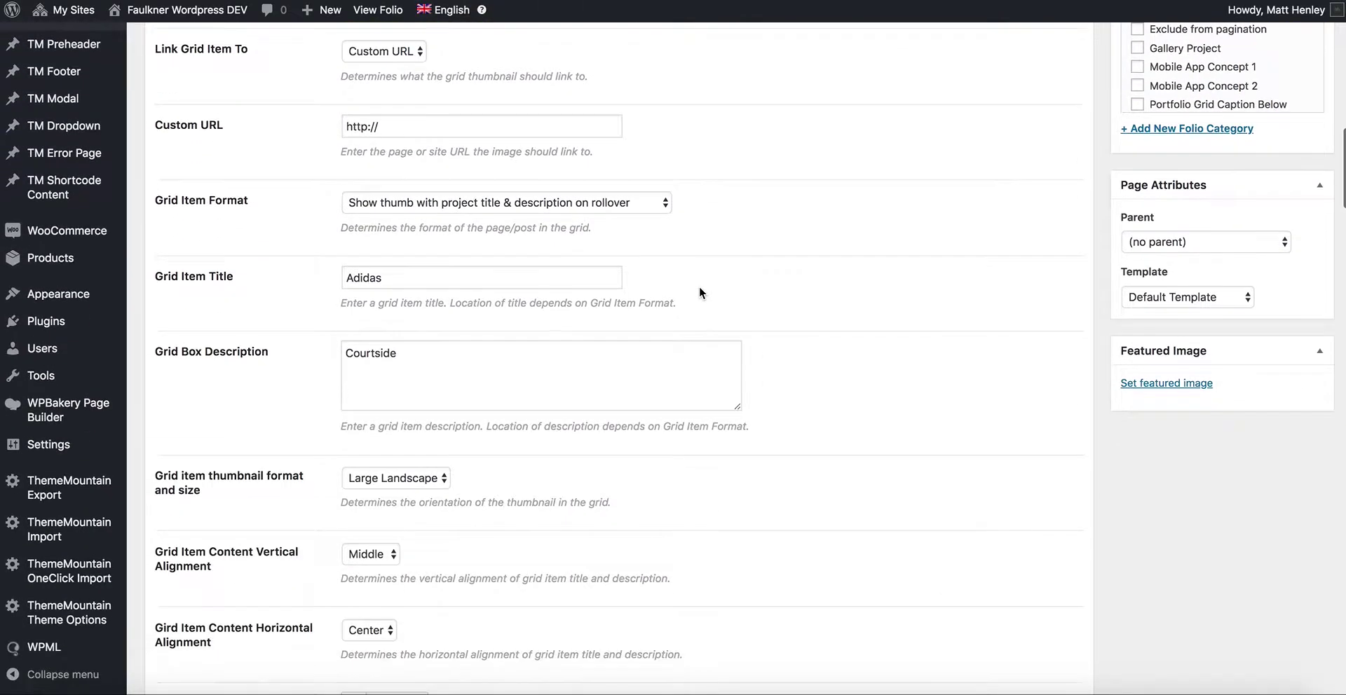
scroll(561, 413, down, 2)
click(390, 368)
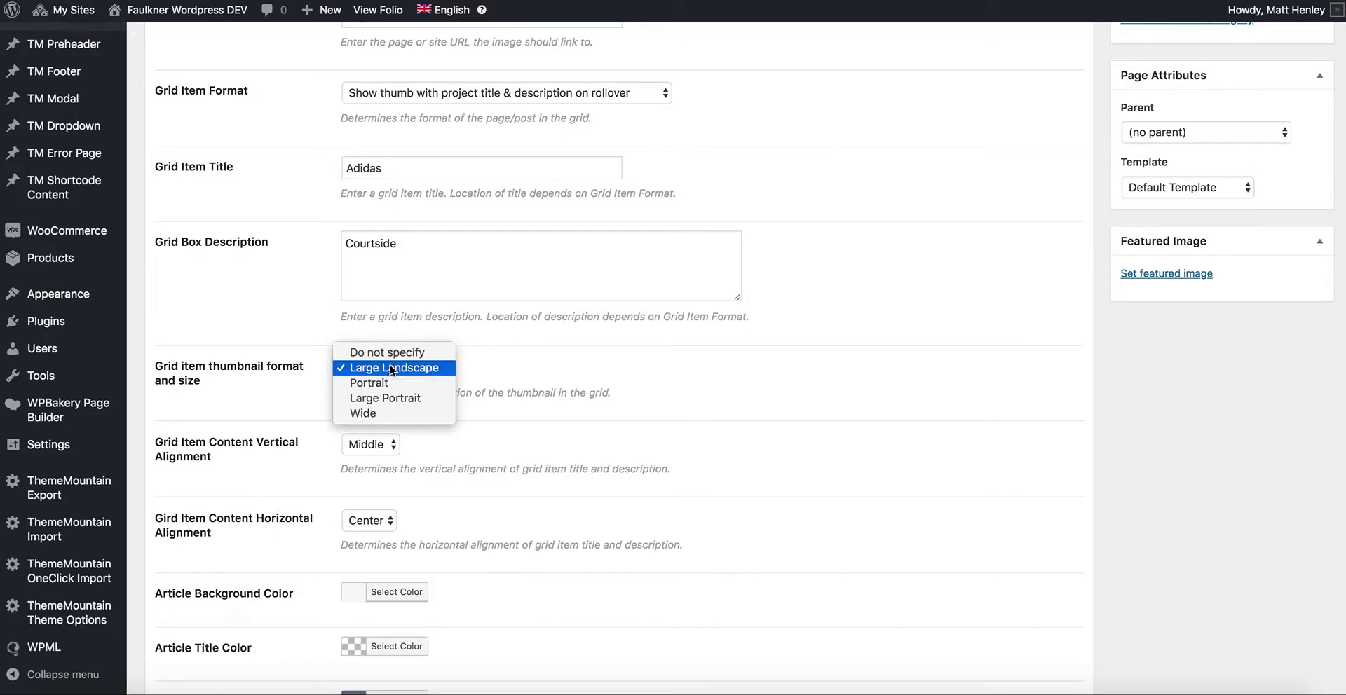
click(387, 382)
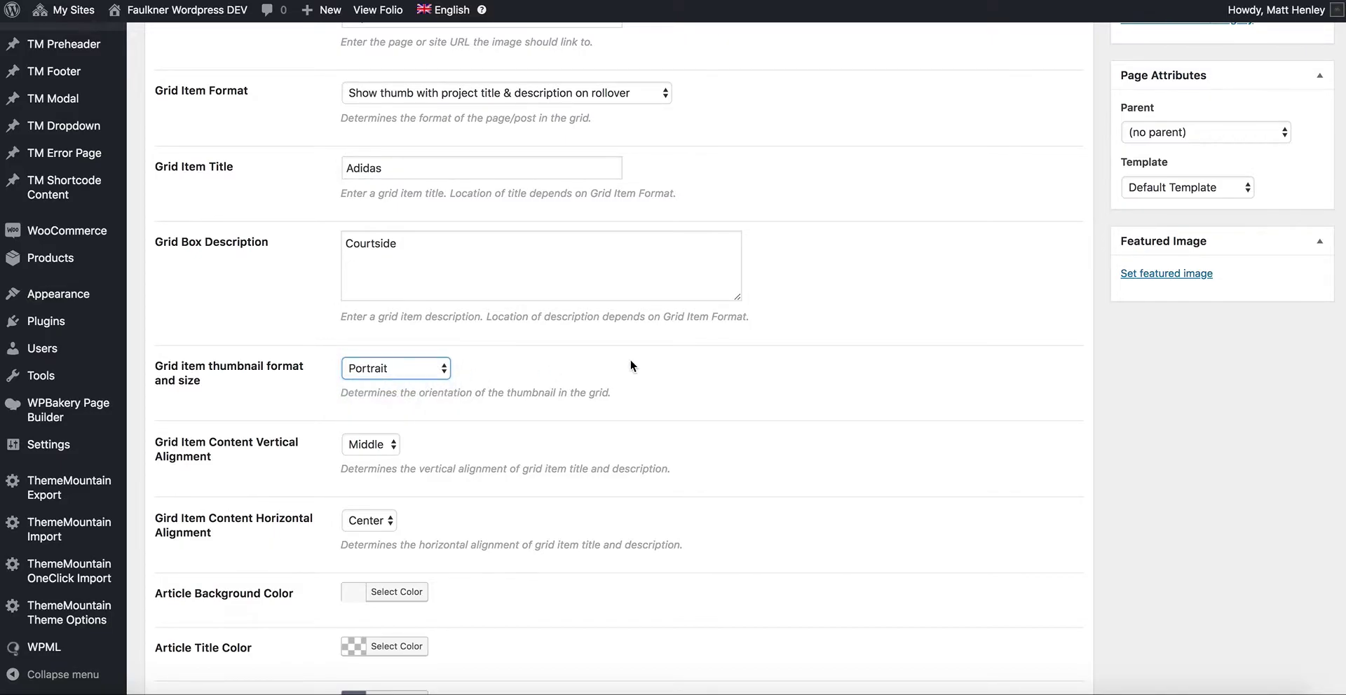
scroll(1342, 261, up, 10)
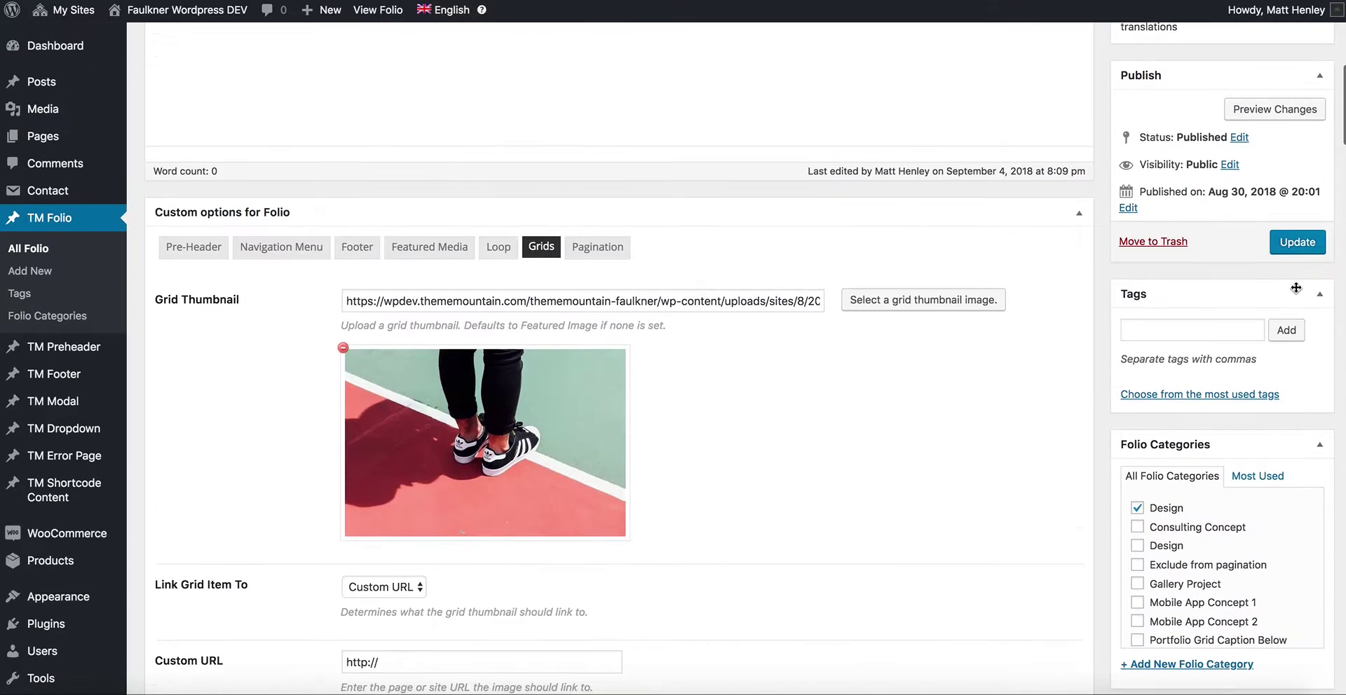
click(1297, 242)
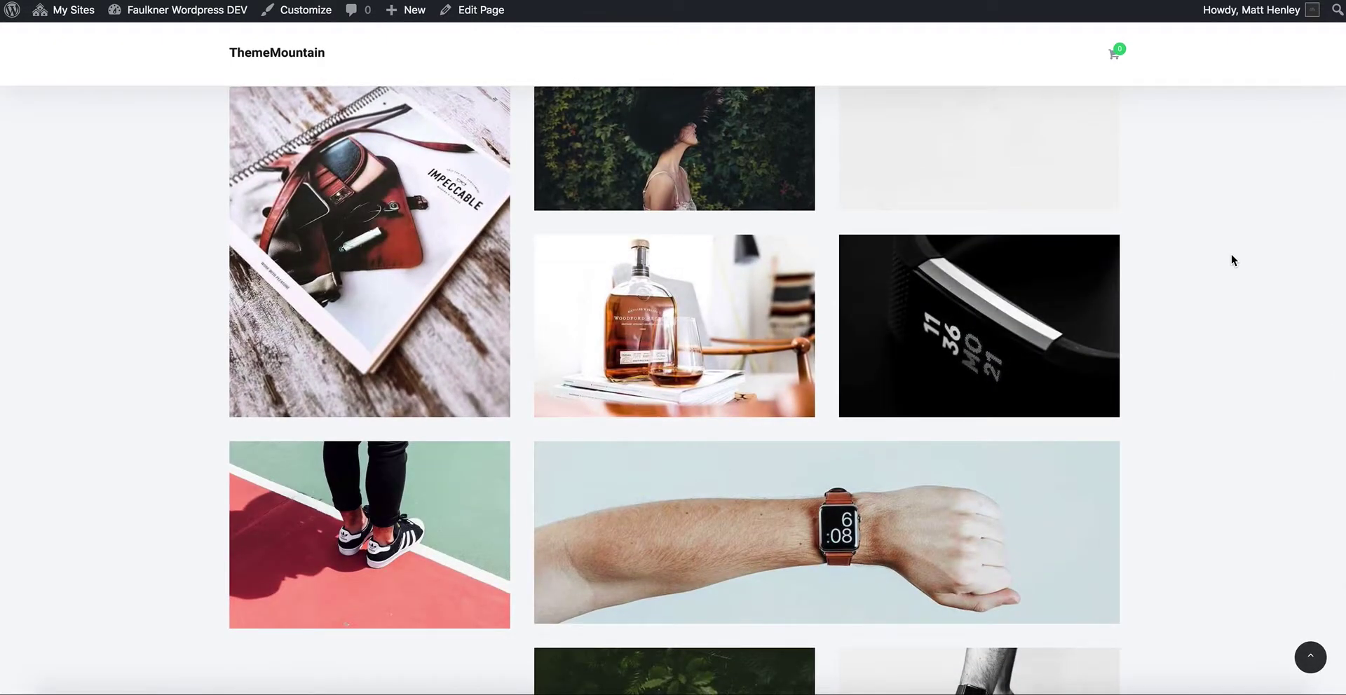
- Enable setting grid images as background images in the page's Grid settings, save the changes and update the page
scroll(1232, 259, down, 4)
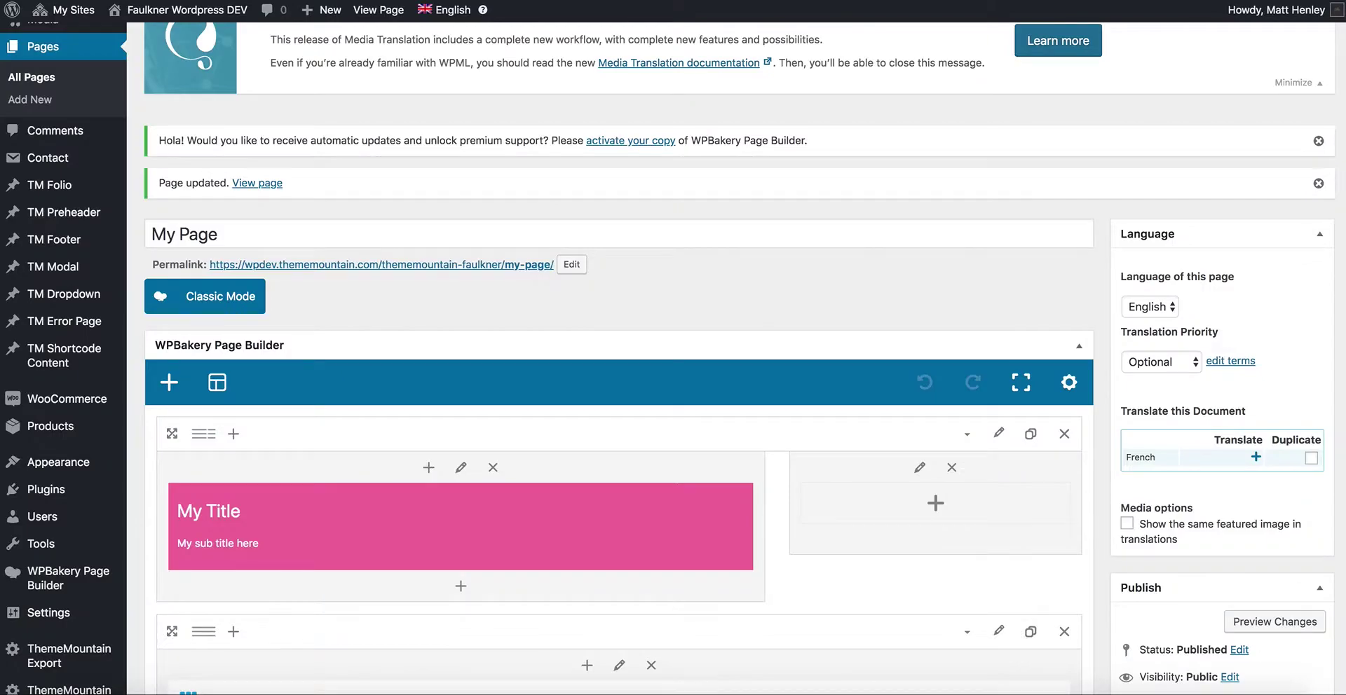
scroll(712, 413, down, 4)
click(621, 459)
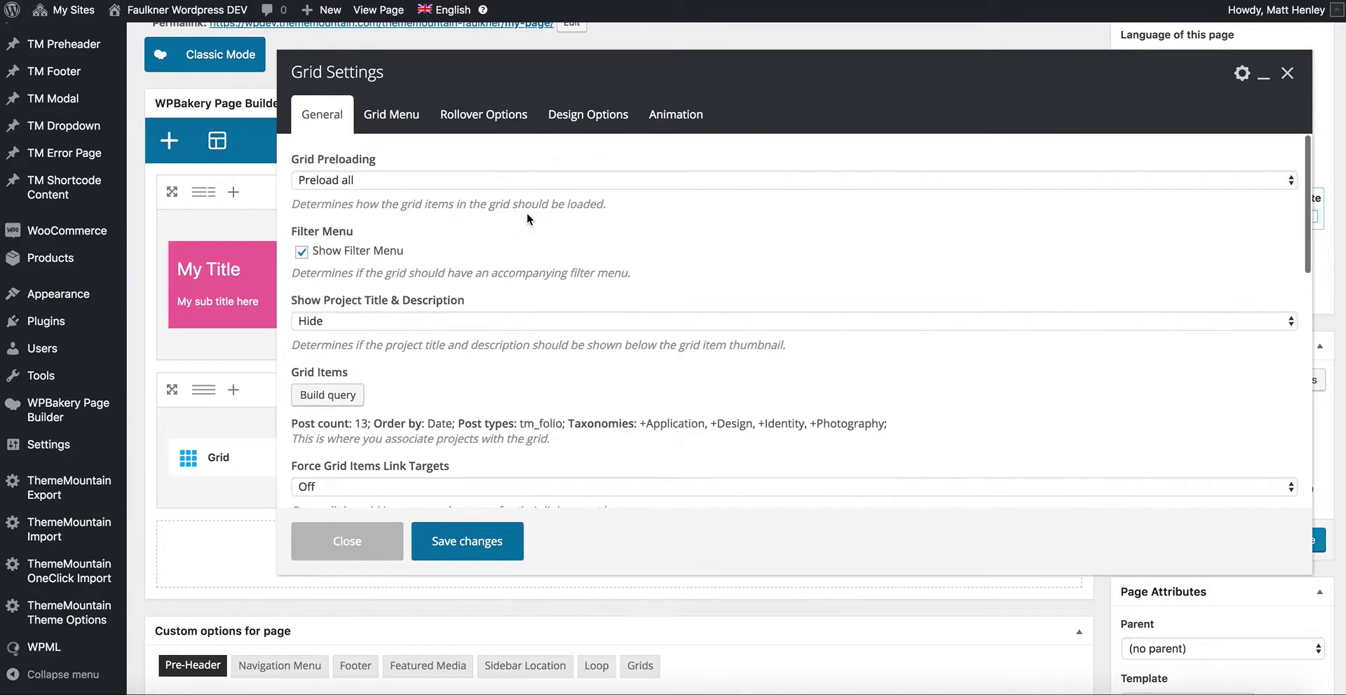
scroll(411, 369, down, 5)
scroll(410, 364, down, 2)
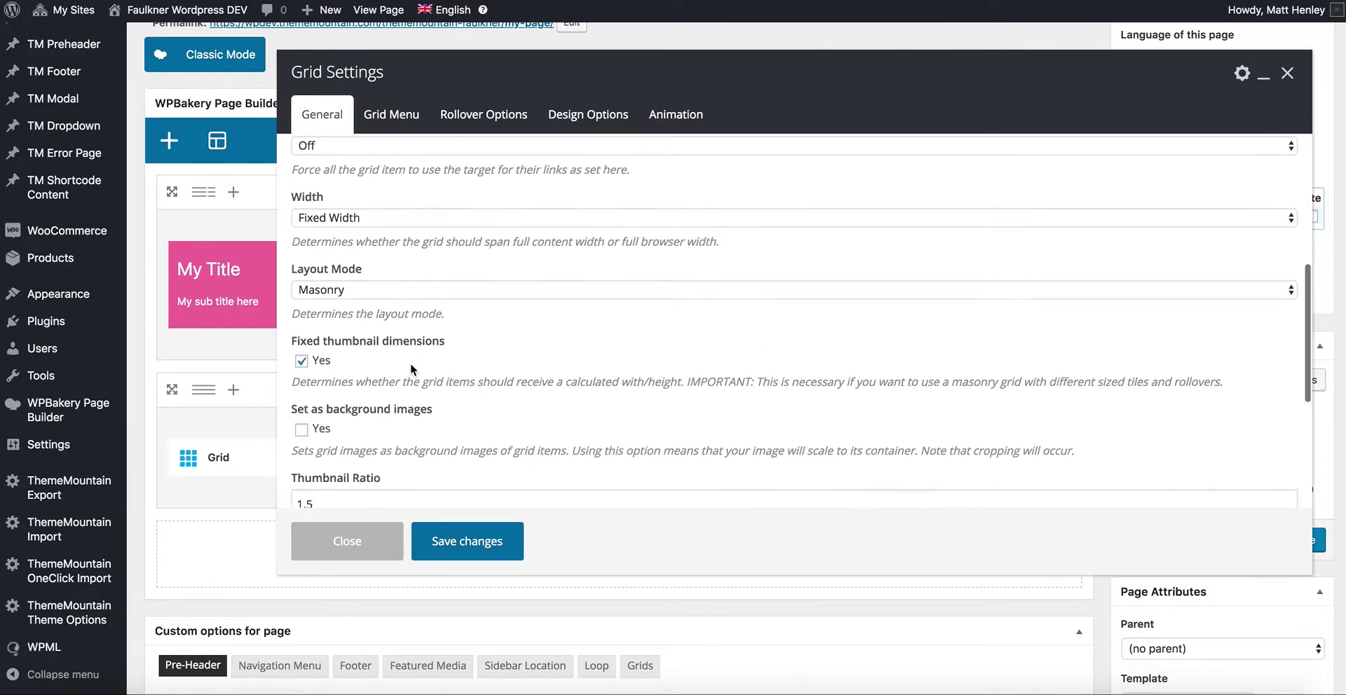
click(315, 373)
click(476, 544)
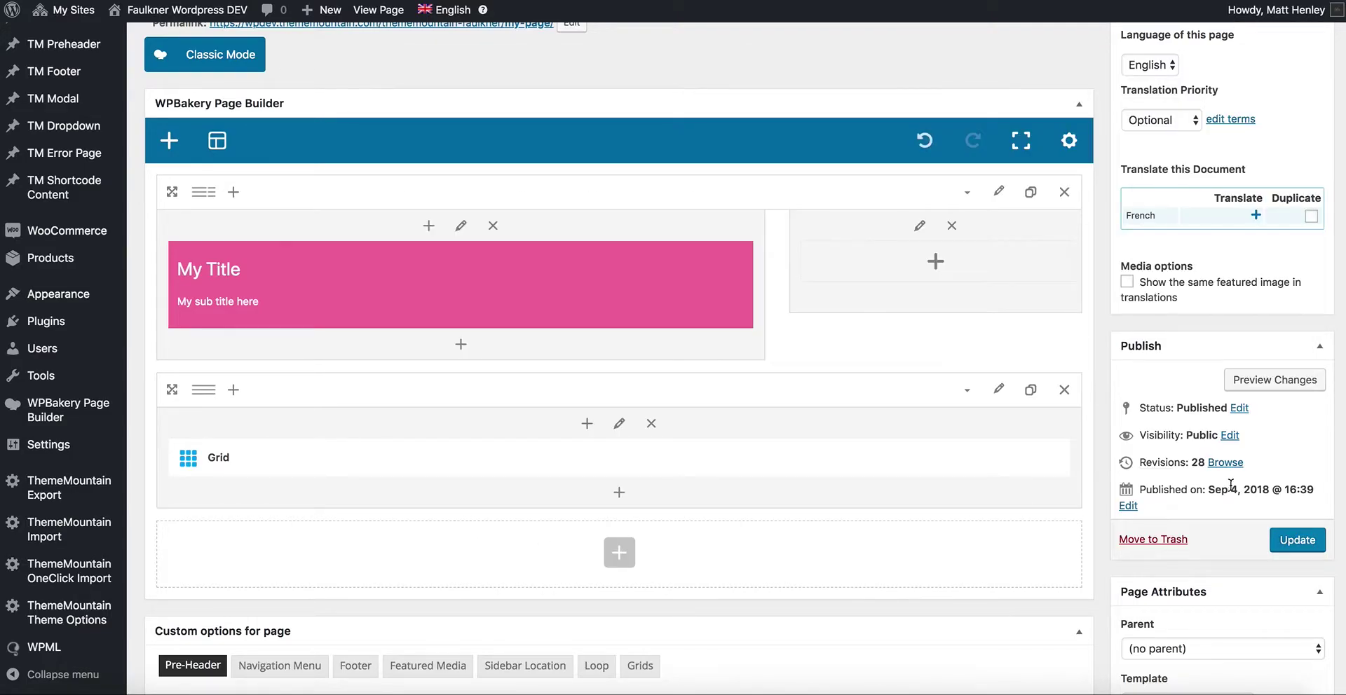
click(1288, 541)
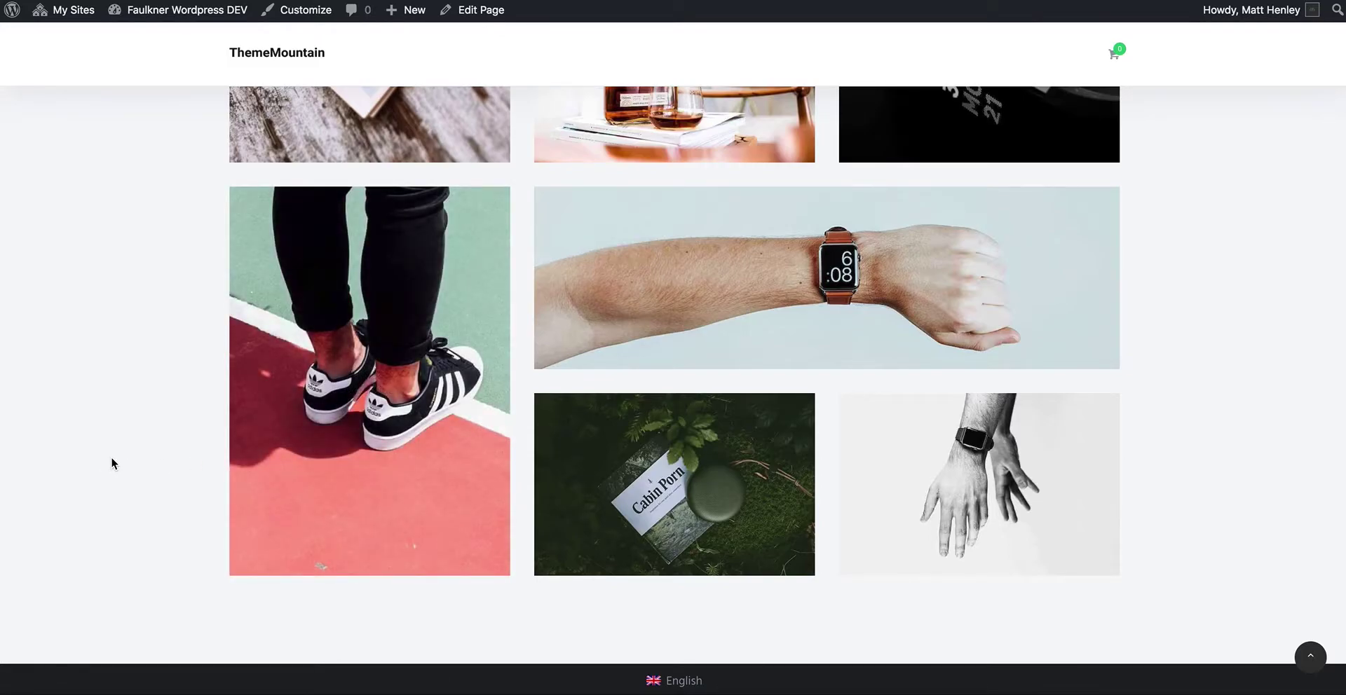
scroll(112, 462, up, 3)
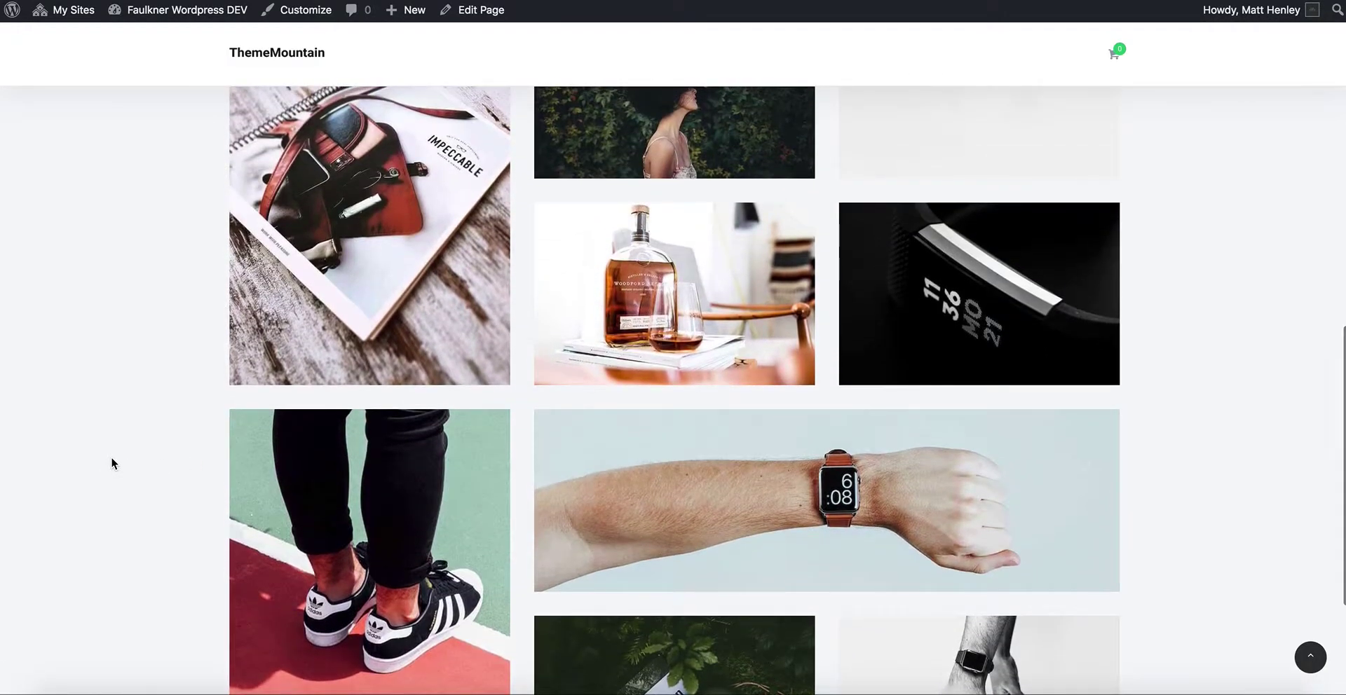
scroll(111, 456, down, 2)
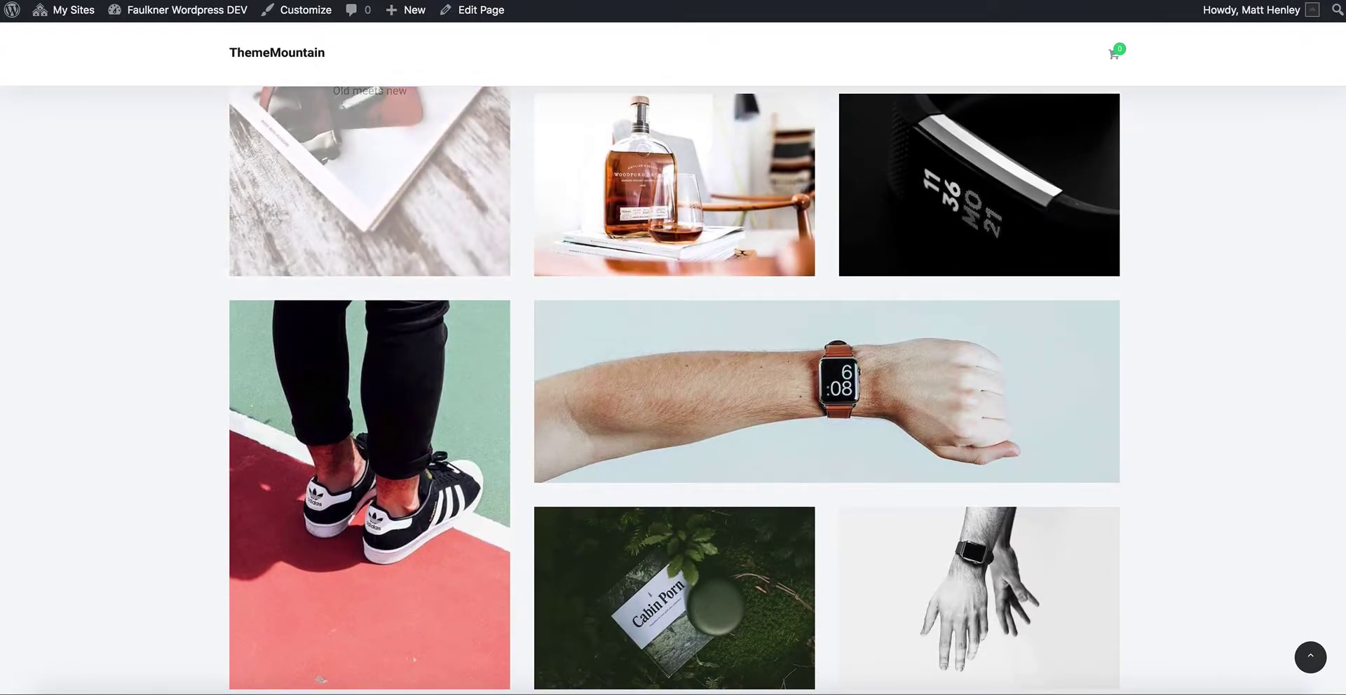
- Set the grid's thumbnail ratio to 1, save the changes and update the page
key(ctrl+Tab)
scroll(759, 319, down, 3)
scroll(759, 318, down, 2)
click(619, 362)
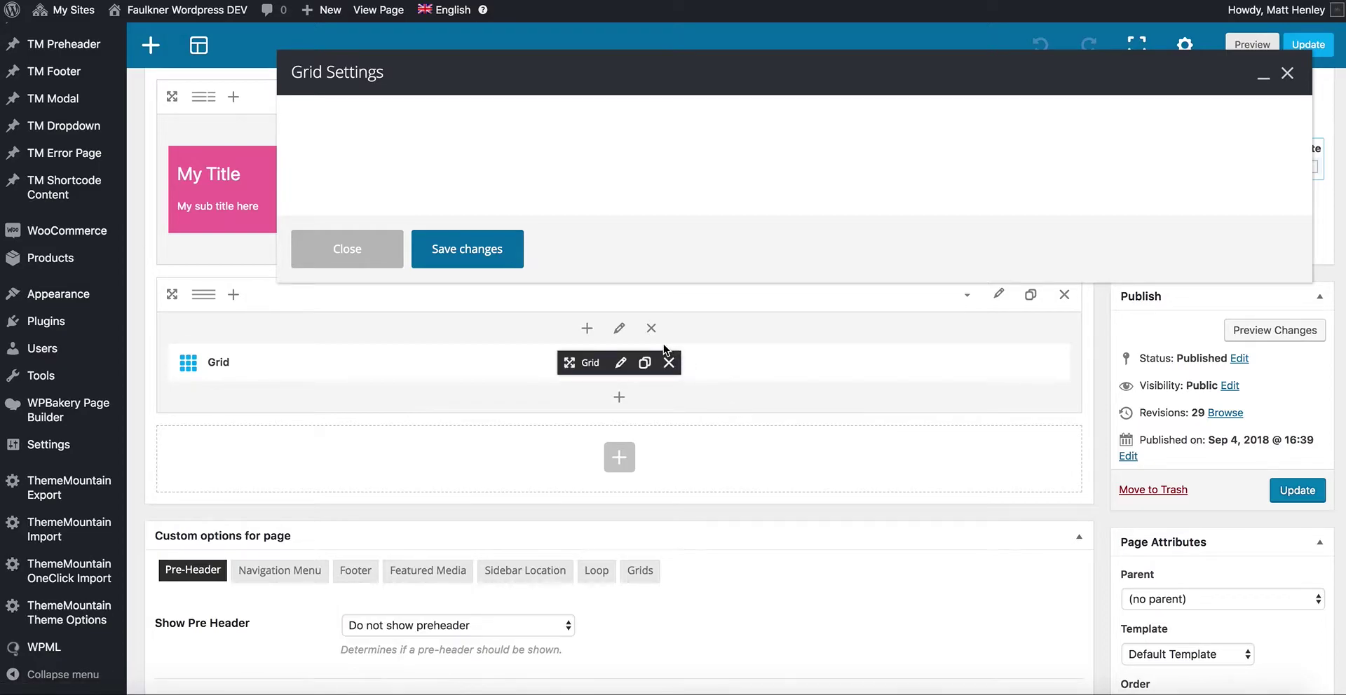
scroll(480, 312, down, 5)
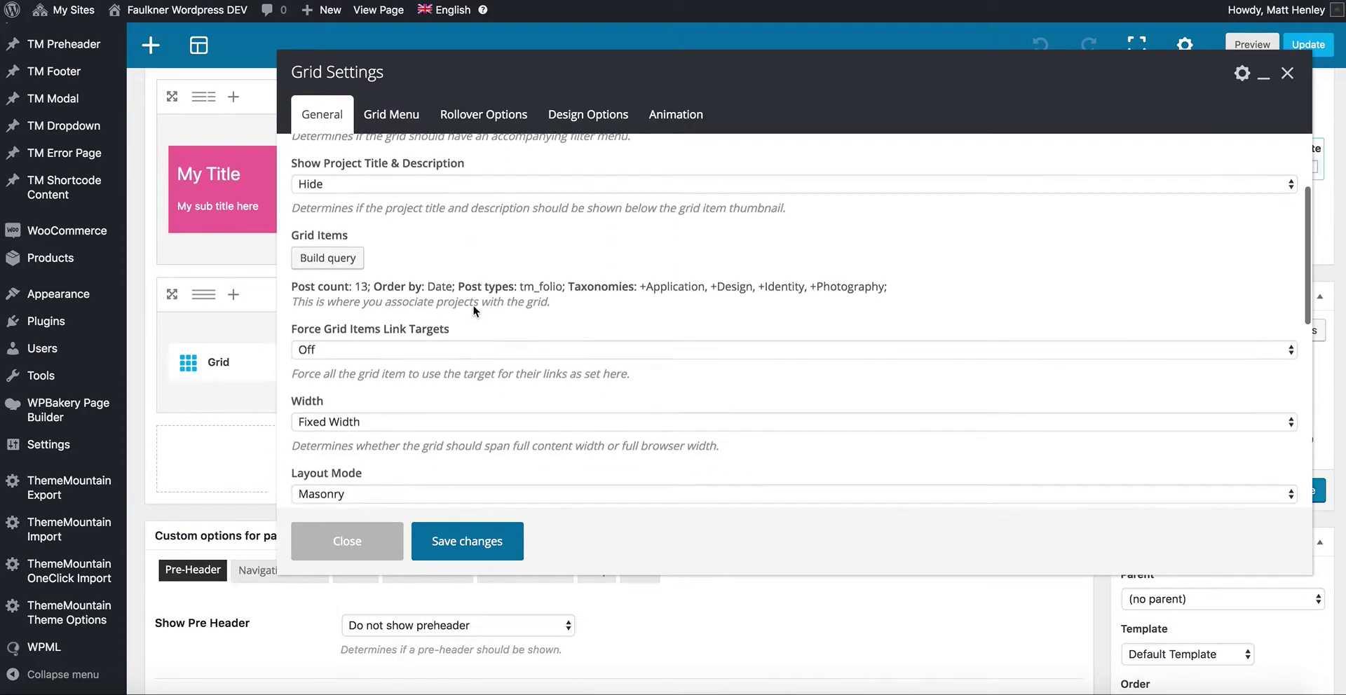
scroll(470, 337, down, 2)
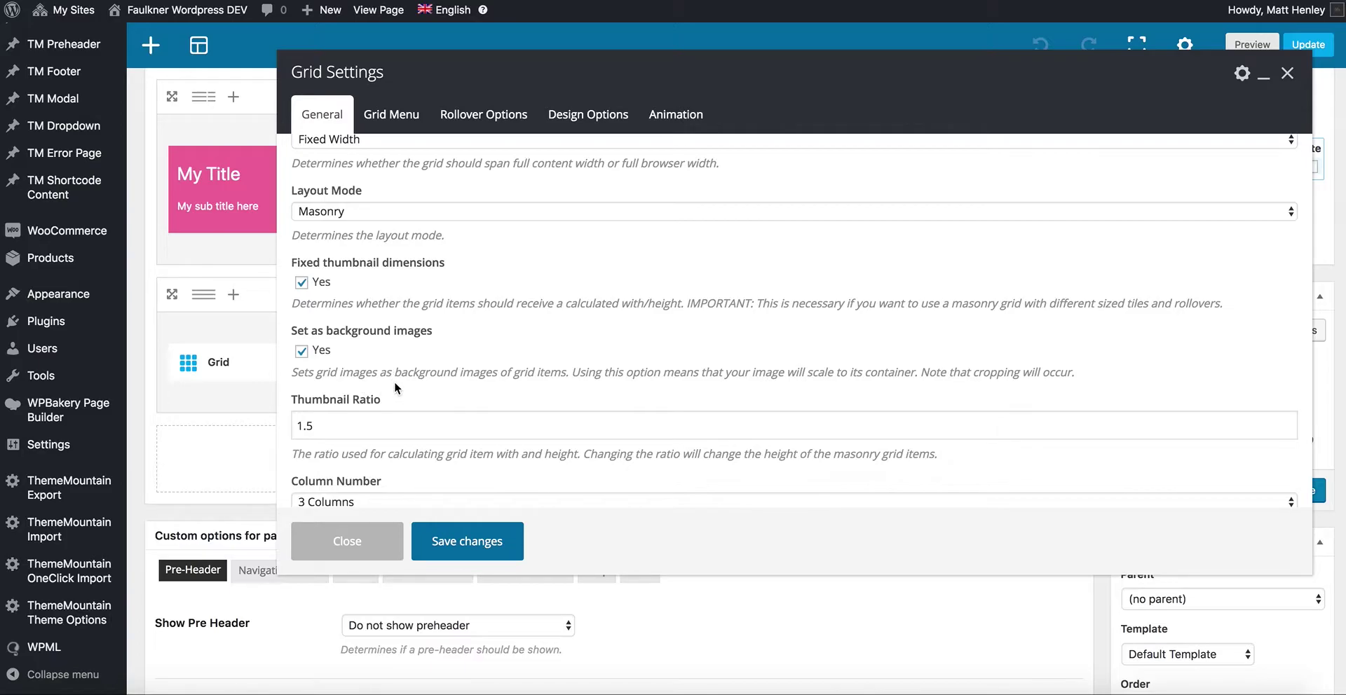
drag(301, 427, 328, 428)
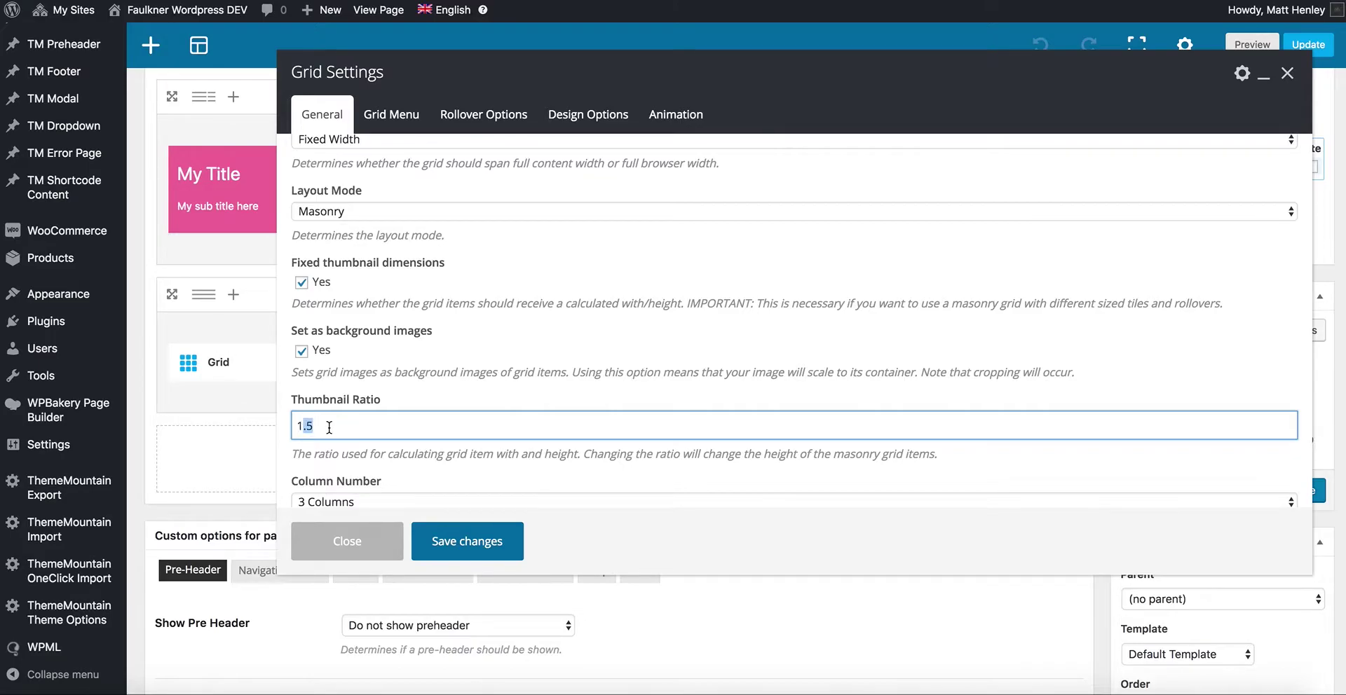
key(BackSpace)
click(474, 547)
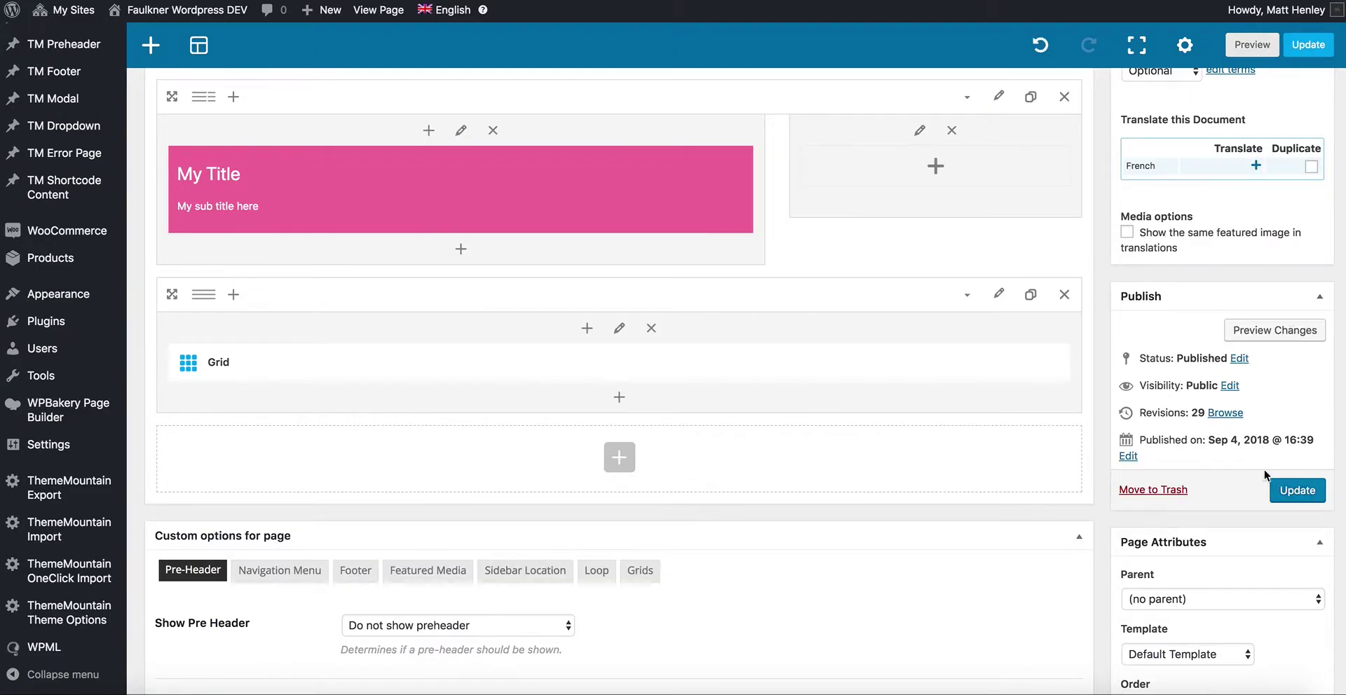
click(1315, 495)
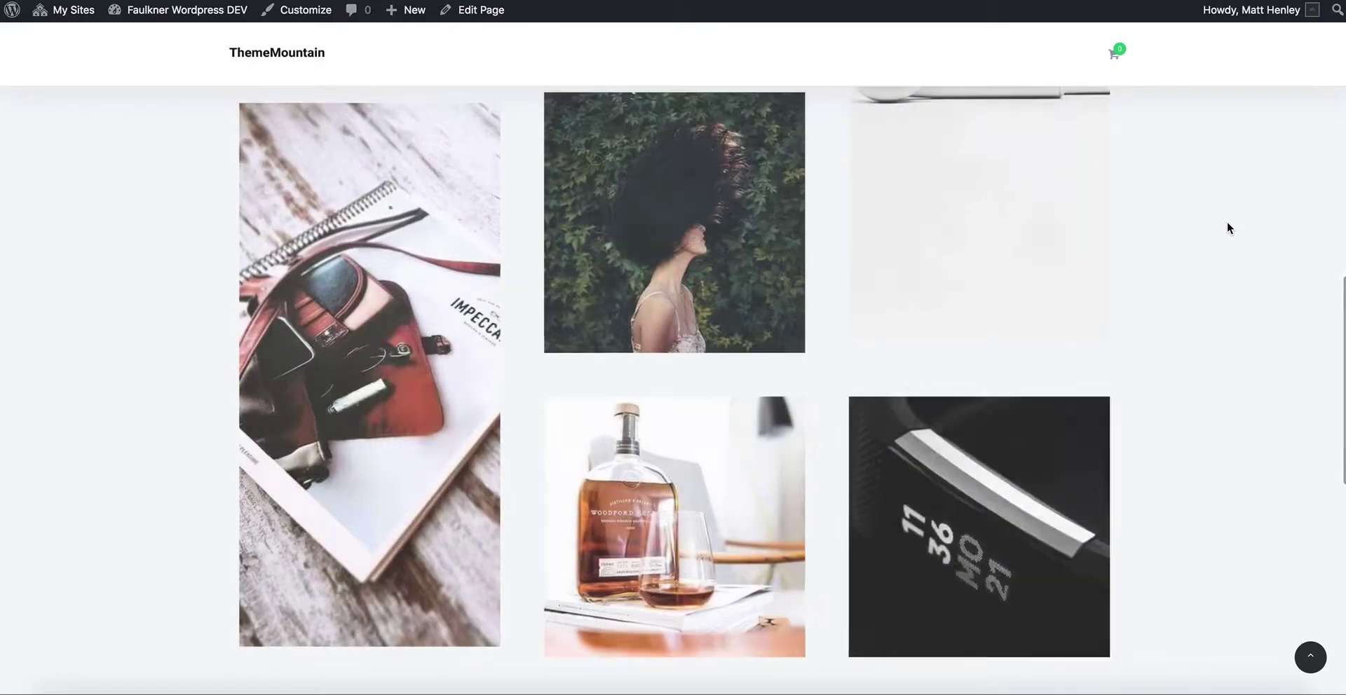
- Inspect the published three-column grid from bottom to top, checking the height and proportions of the tiles
scroll(1196, 280, down, 4)
scroll(1199, 281, down, 2)
scroll(1198, 281, down, 4)
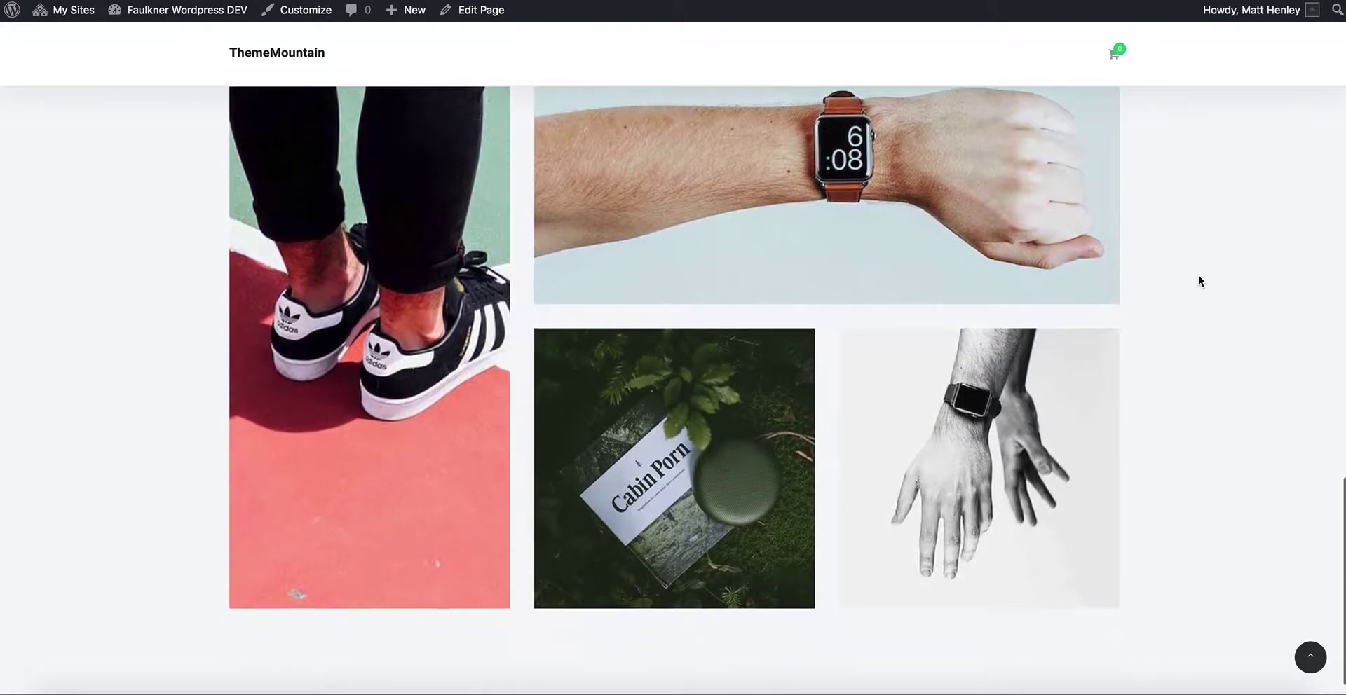
scroll(1199, 281, up, 10)
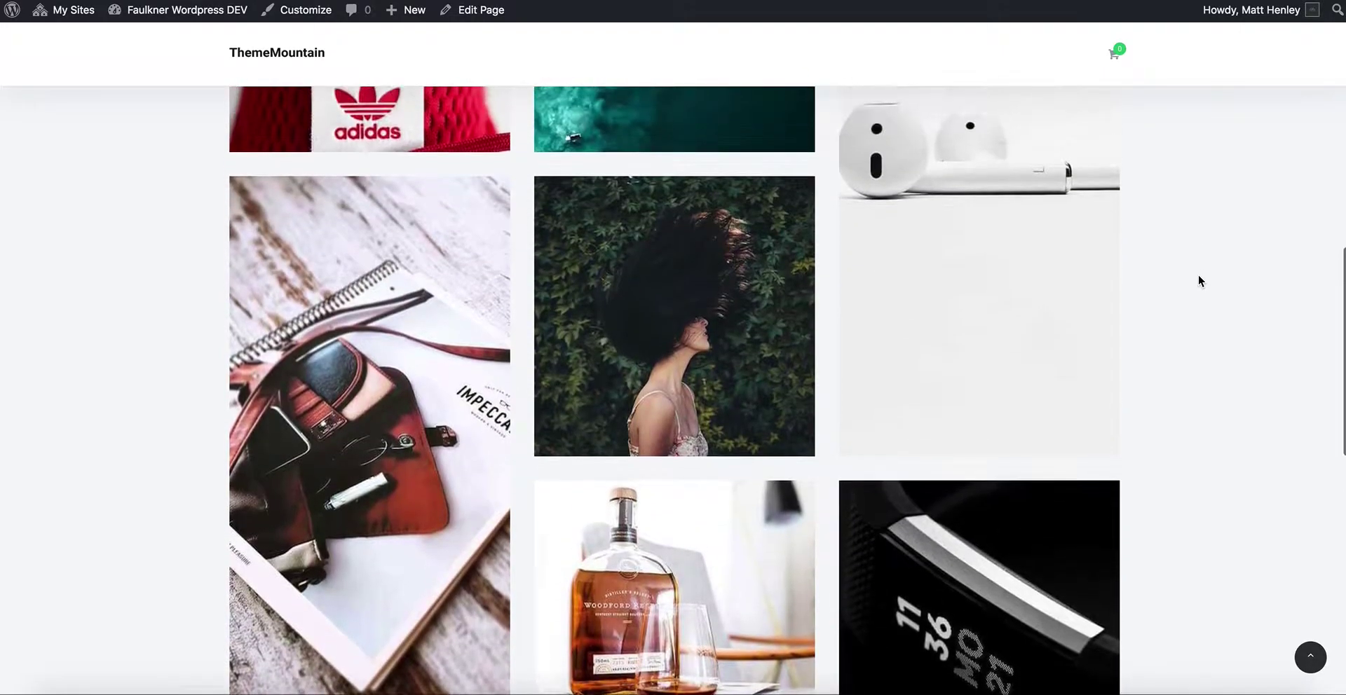
scroll(1199, 281, up, 7)
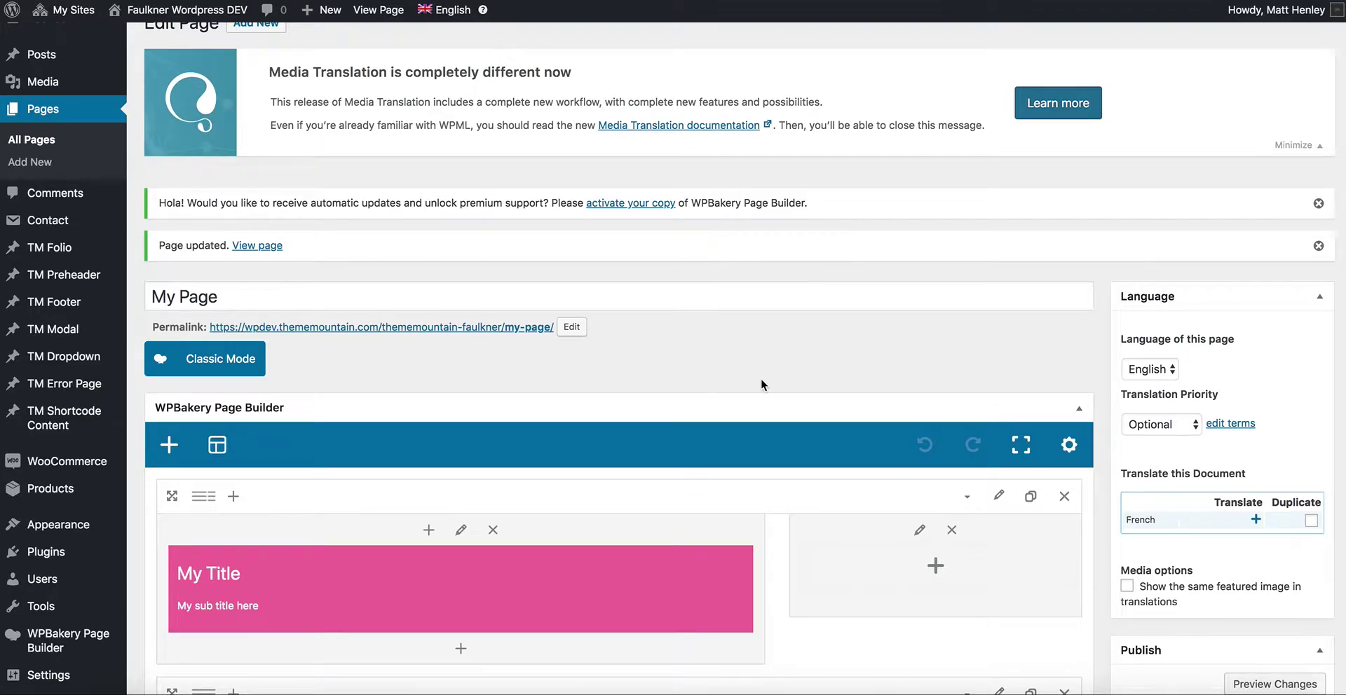
- Reopen the page's Grid settings and set the grid width to Full Width
scroll(763, 376, down, 4)
mouse_move(620, 545)
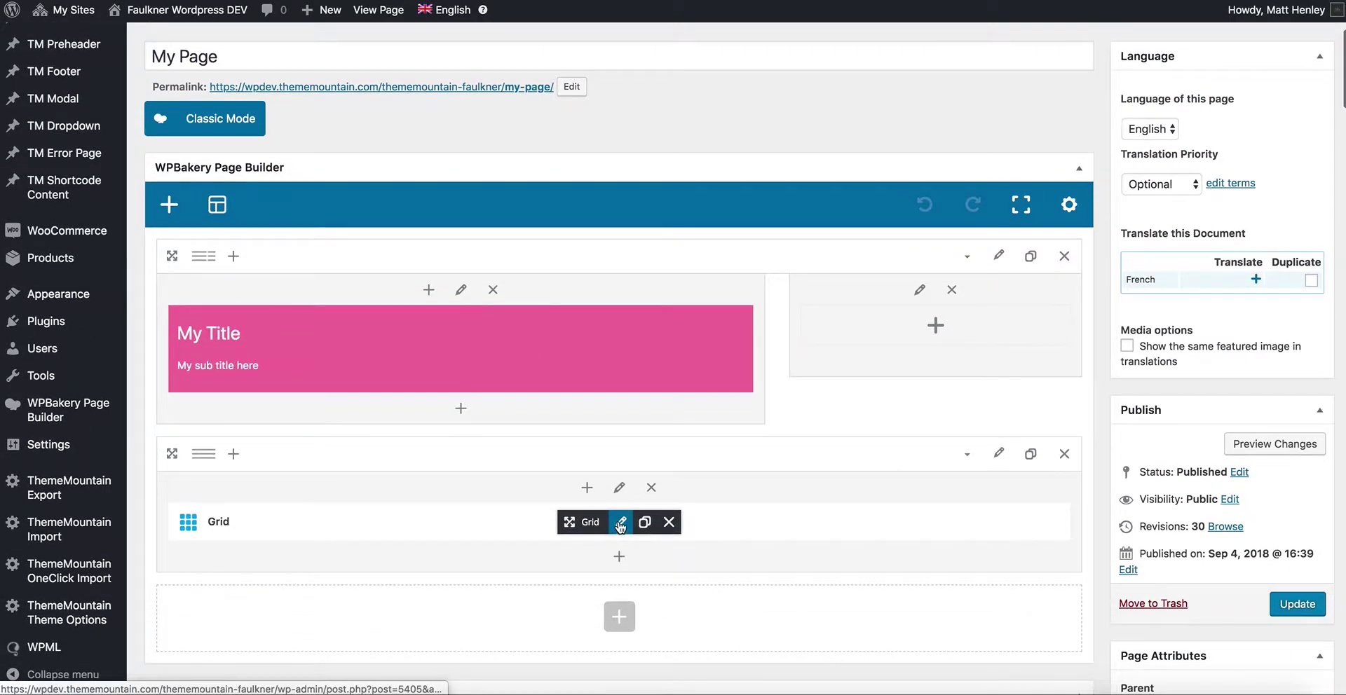
click(620, 524)
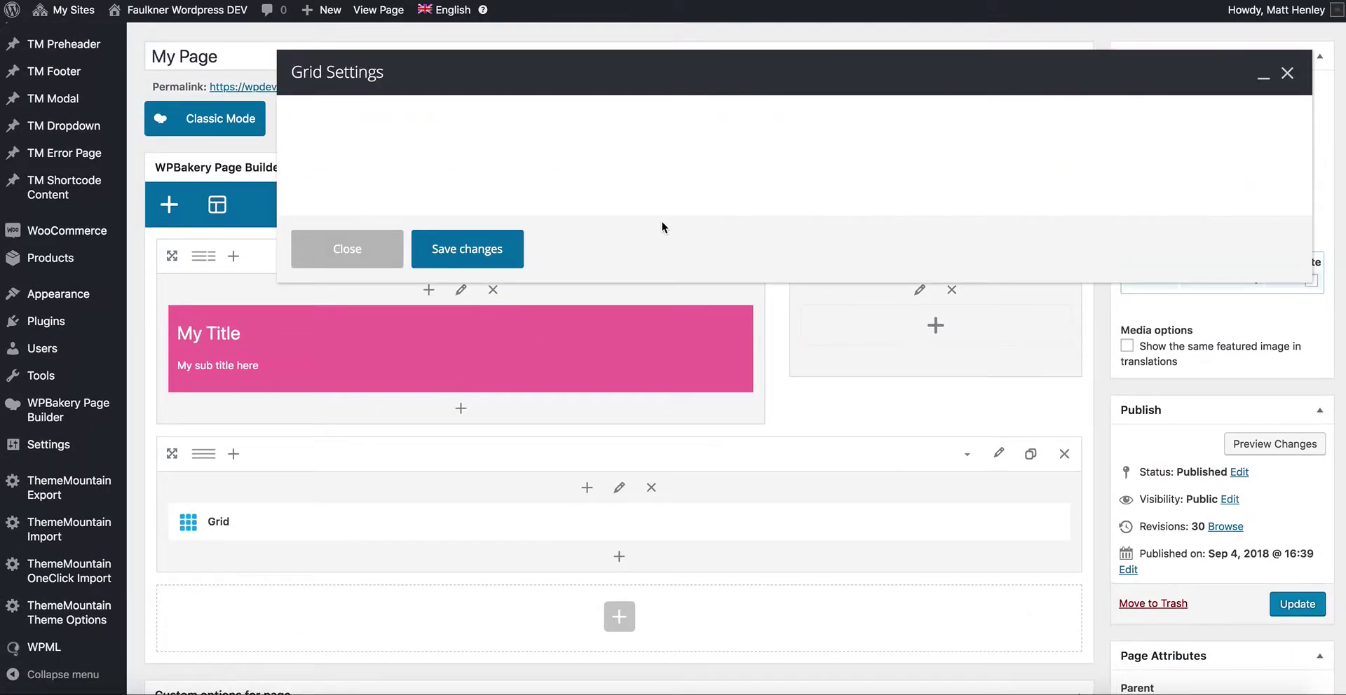
scroll(584, 279, down, 5)
scroll(584, 279, down, 5)
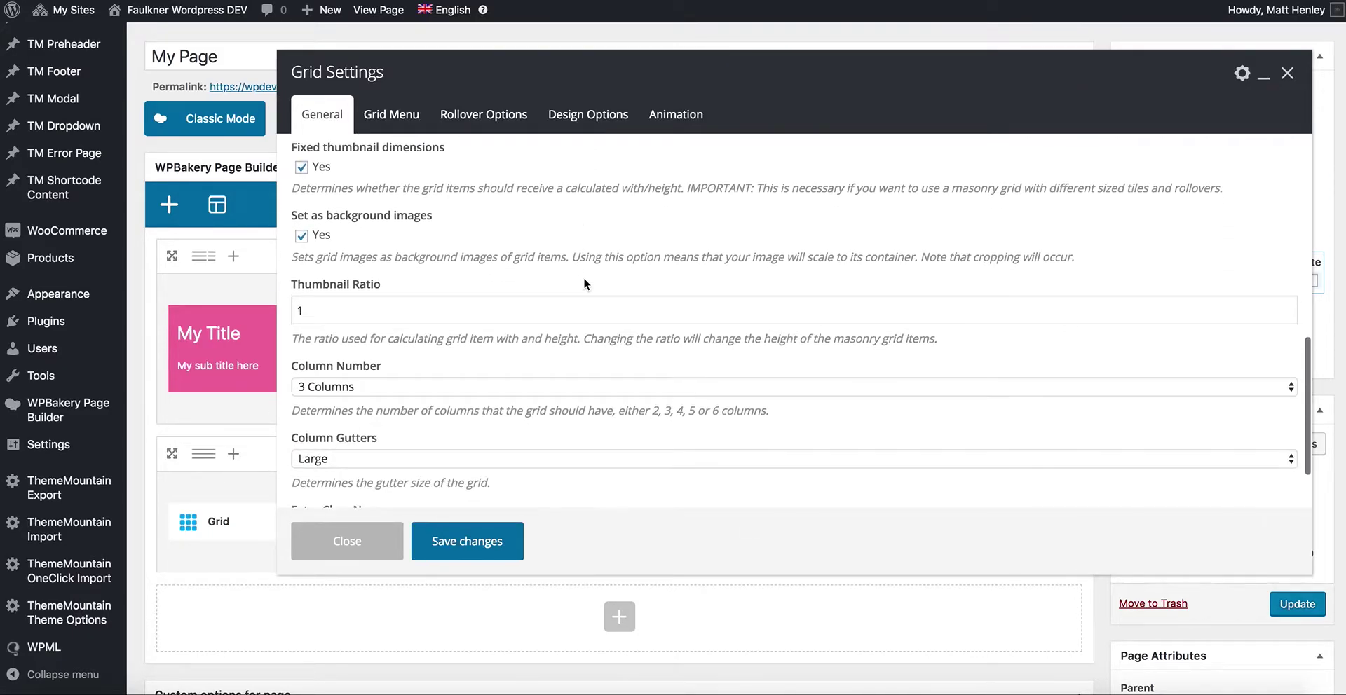
scroll(365, 316, down, 3)
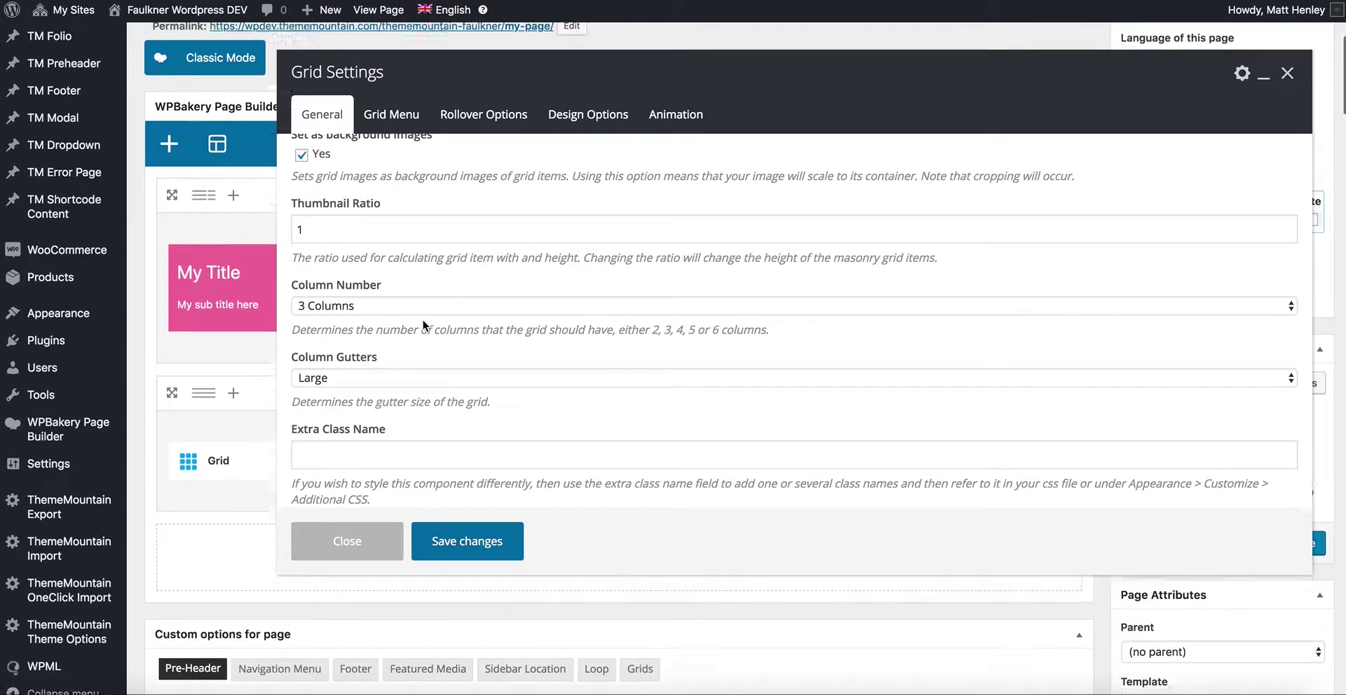
scroll(476, 267, up, 8)
scroll(485, 262, up, 3)
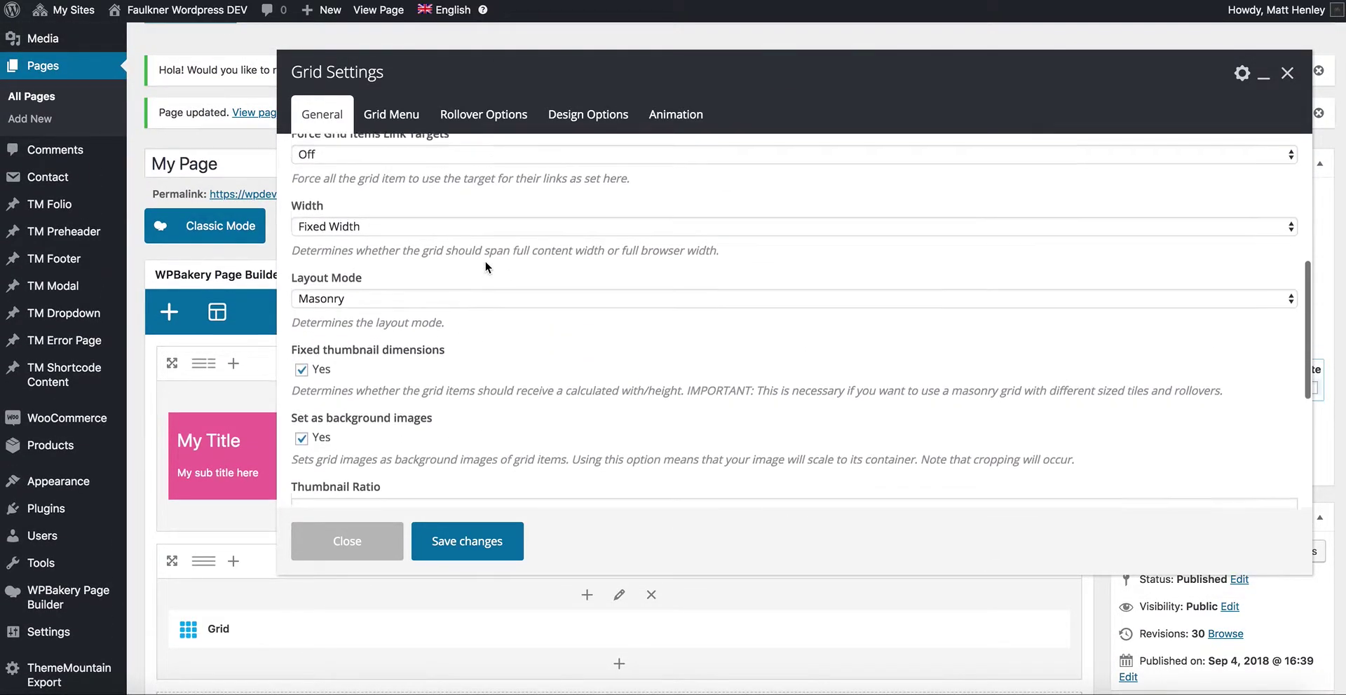
click(420, 242)
click(414, 252)
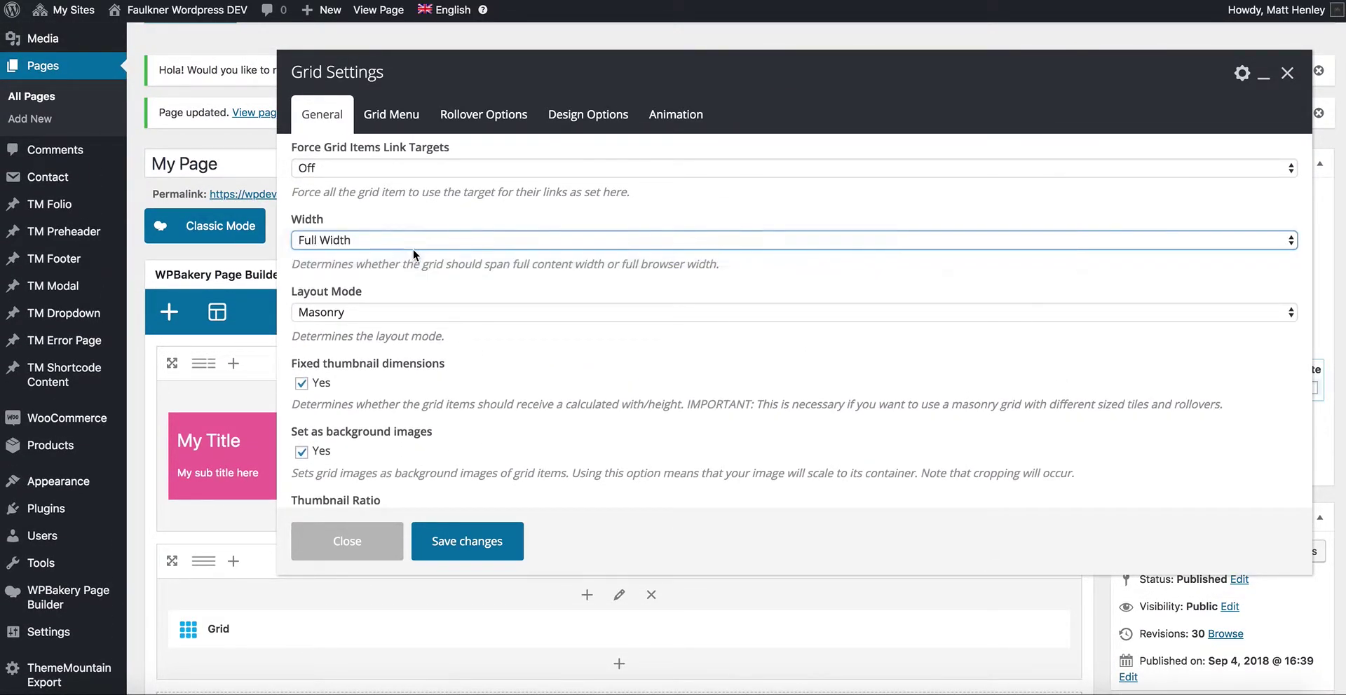
- Set the grid to 4 columns with Small column gutters, save the changes and update the page
scroll(493, 289, down, 5)
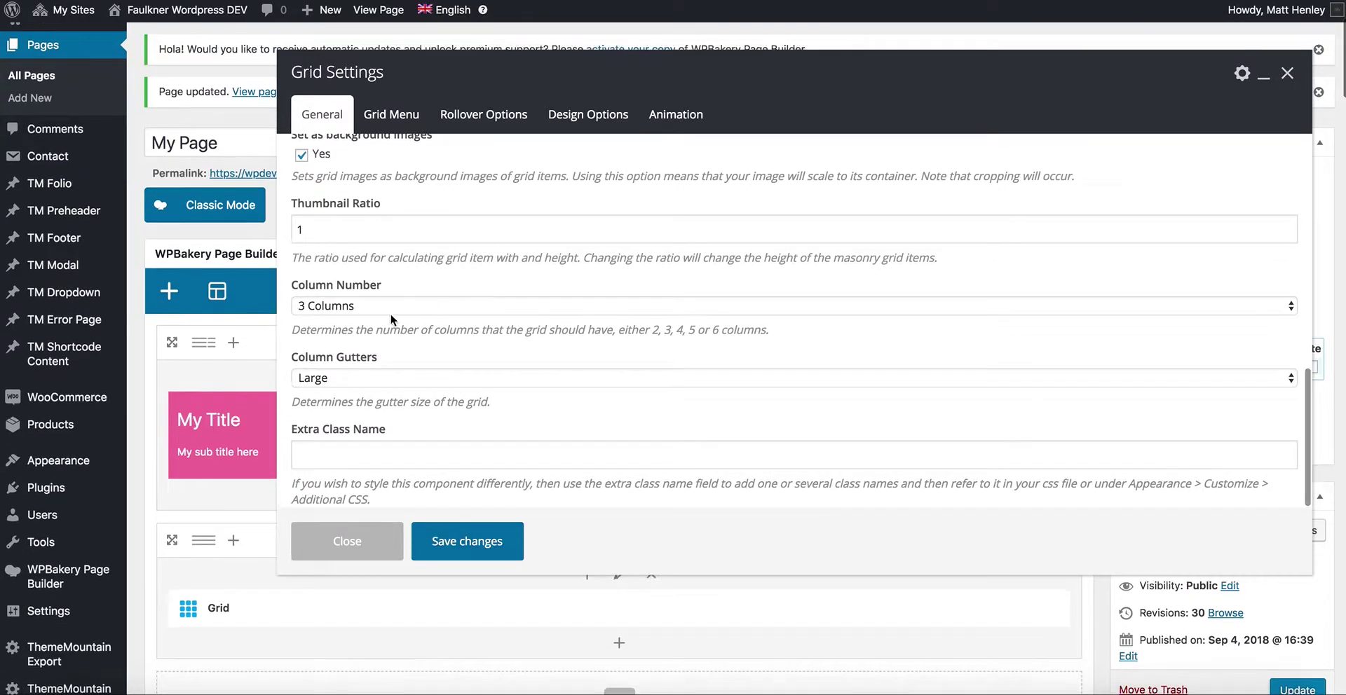
click(388, 305)
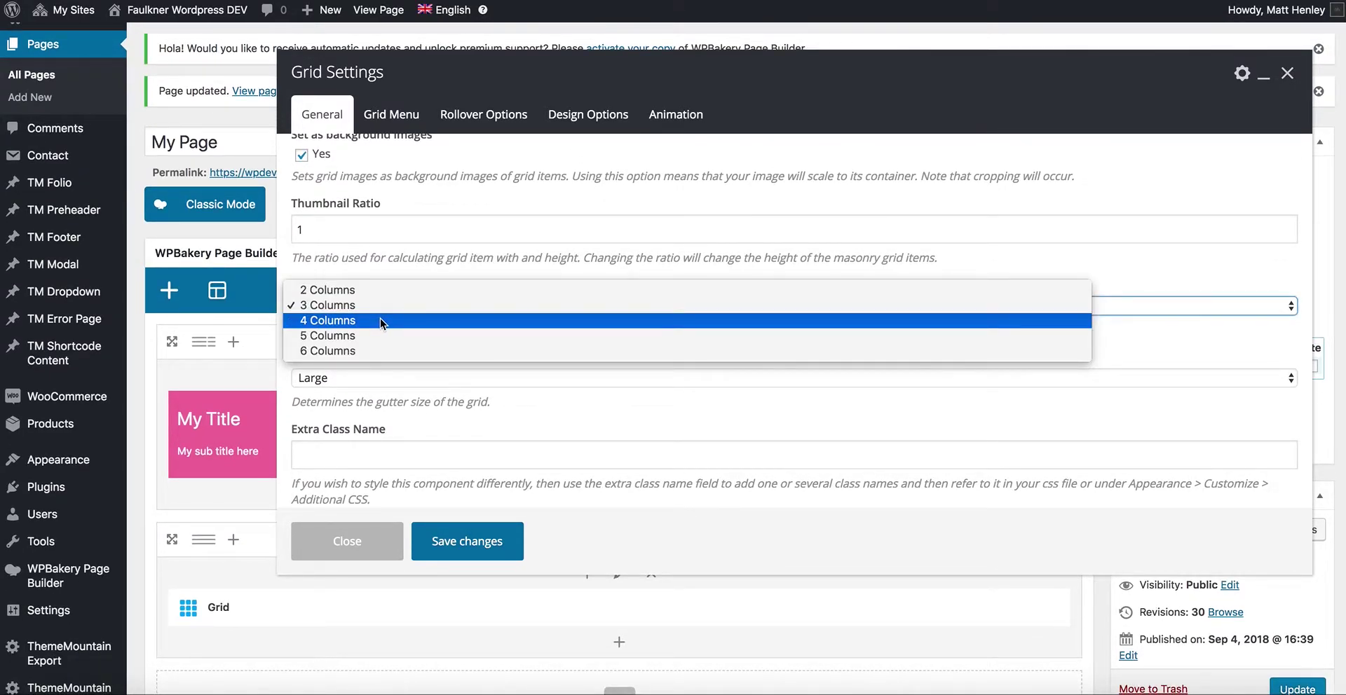
click(380, 322)
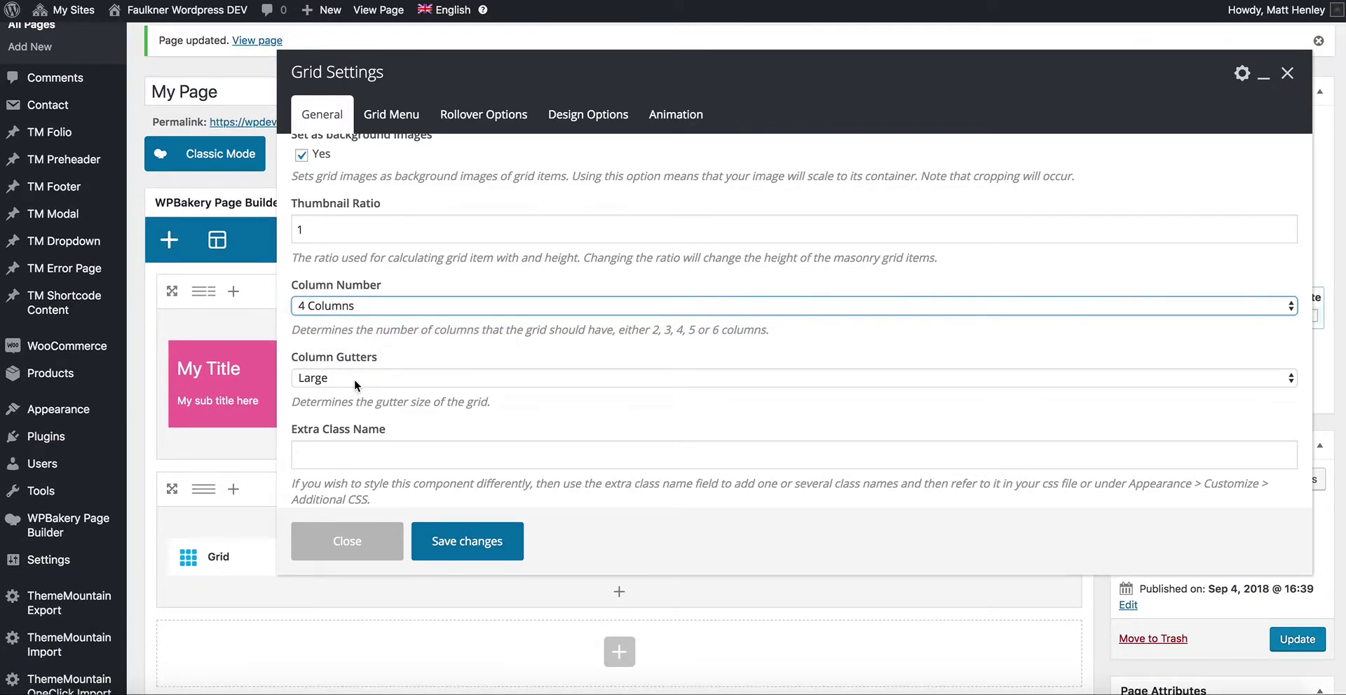
click(355, 382)
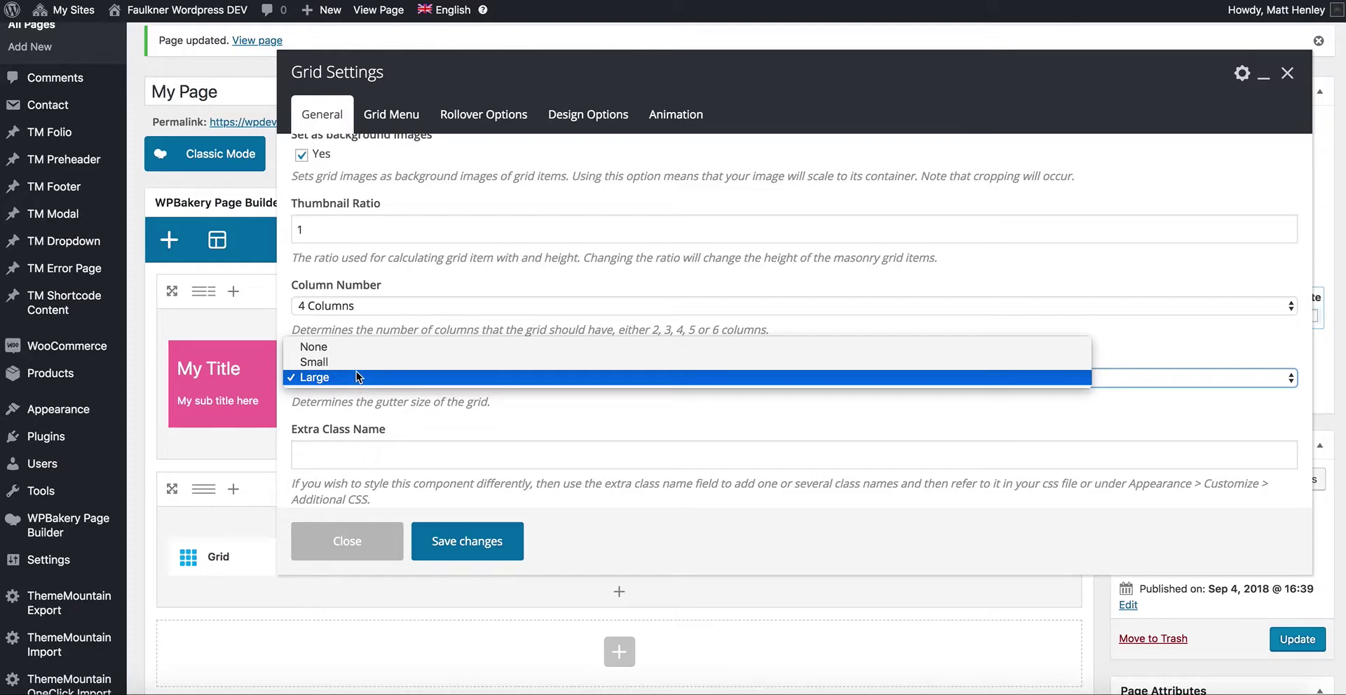
click(357, 363)
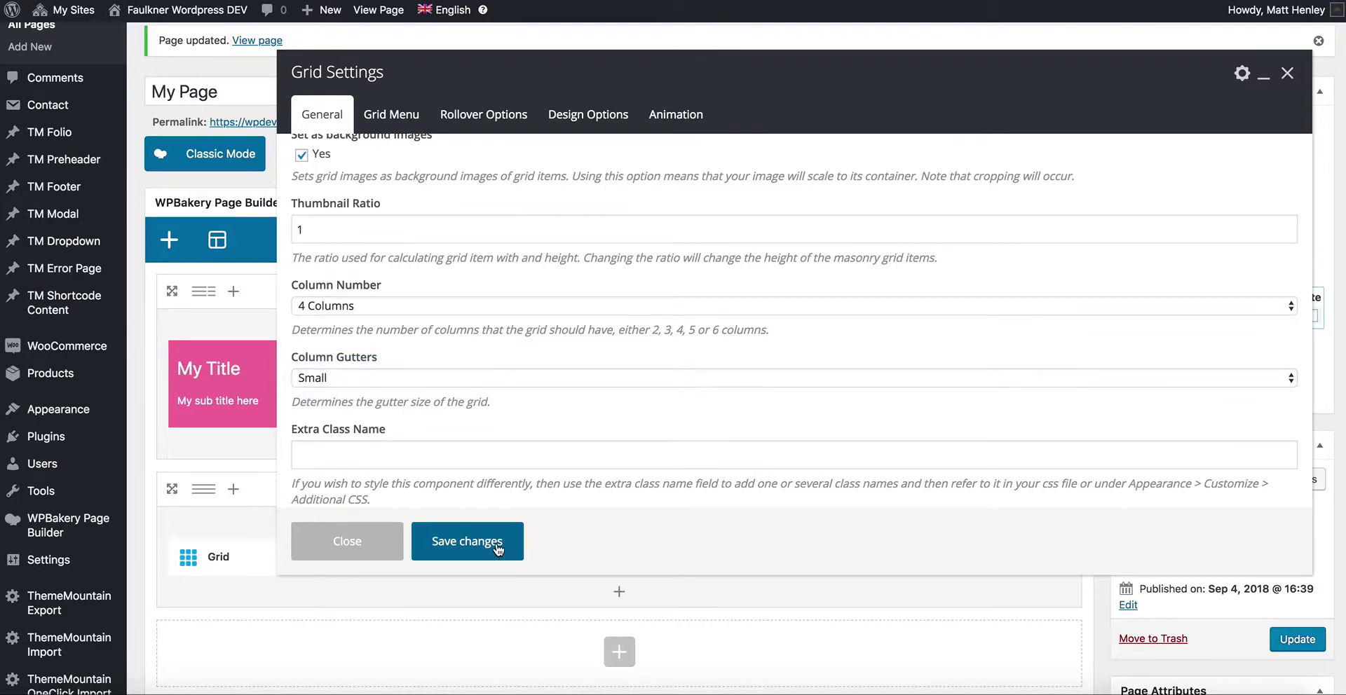
click(494, 542)
click(1318, 641)
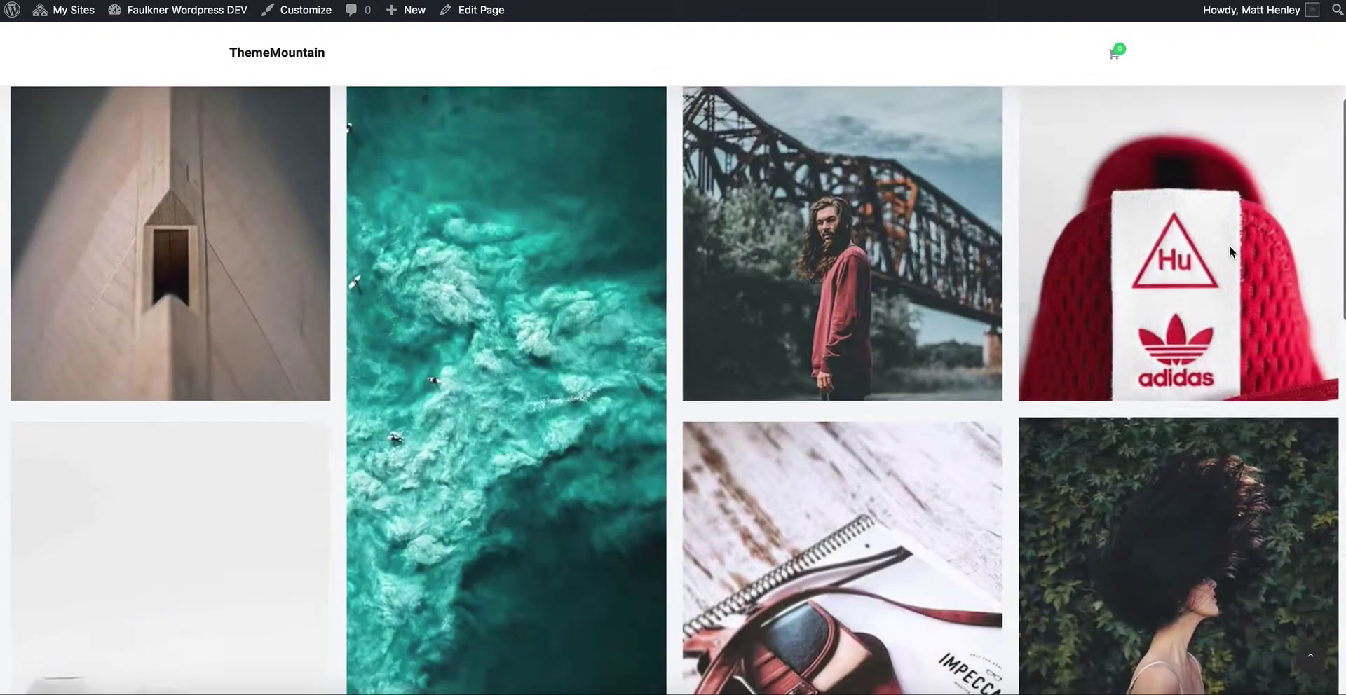
- Inspect the published full-width grid from top to bottom, checking the column layout, gutters and tile placement
scroll(1230, 245, up, 5)
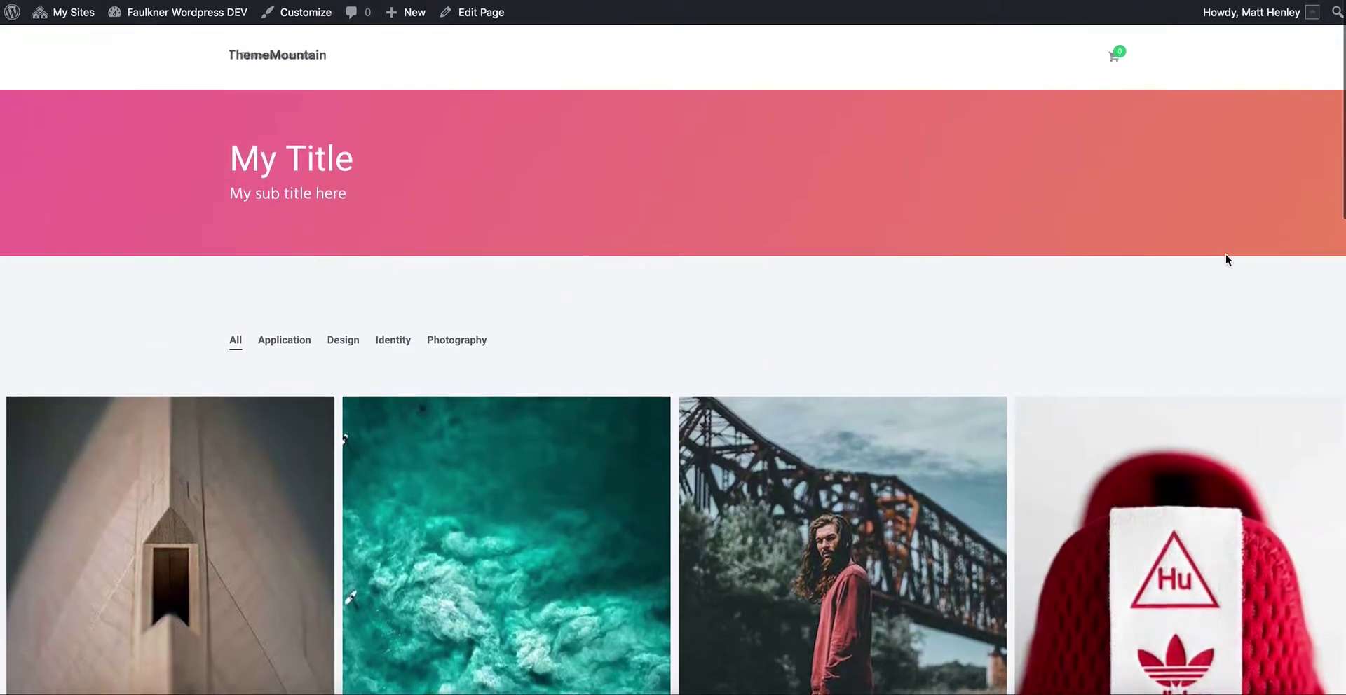
scroll(855, 312, down, 5)
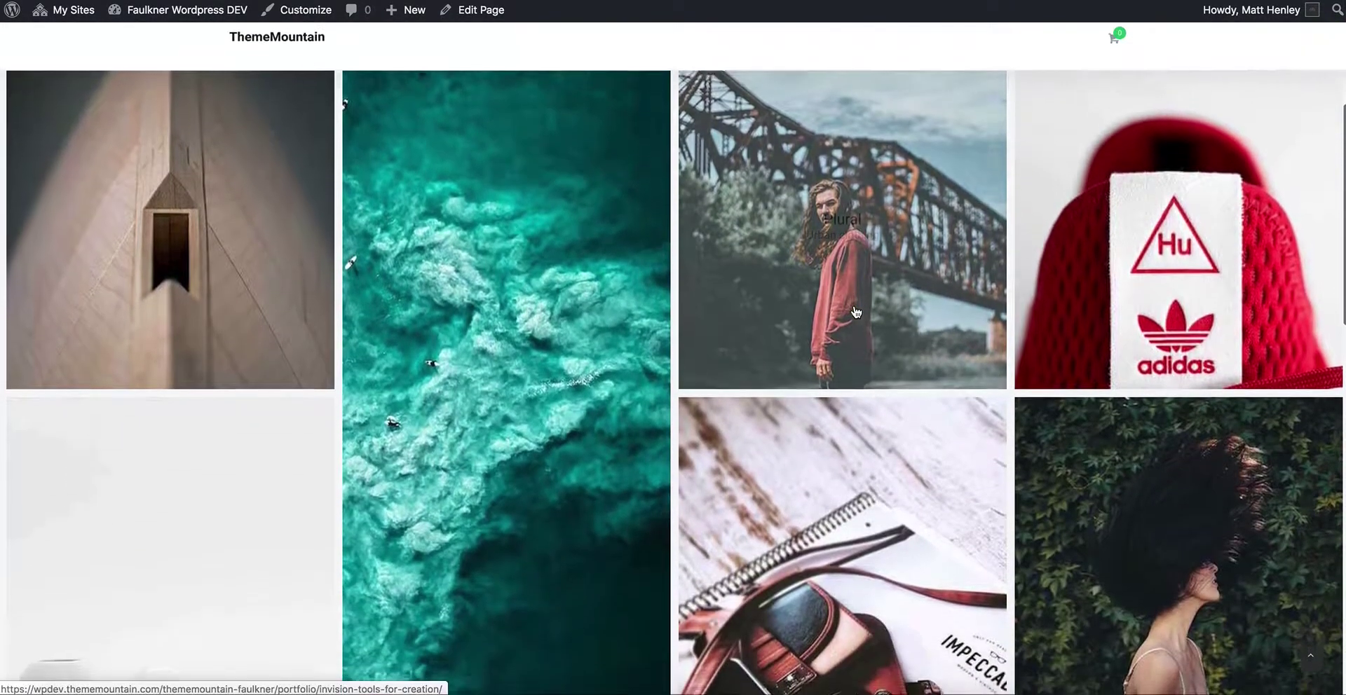
scroll(817, 342, down, 7)
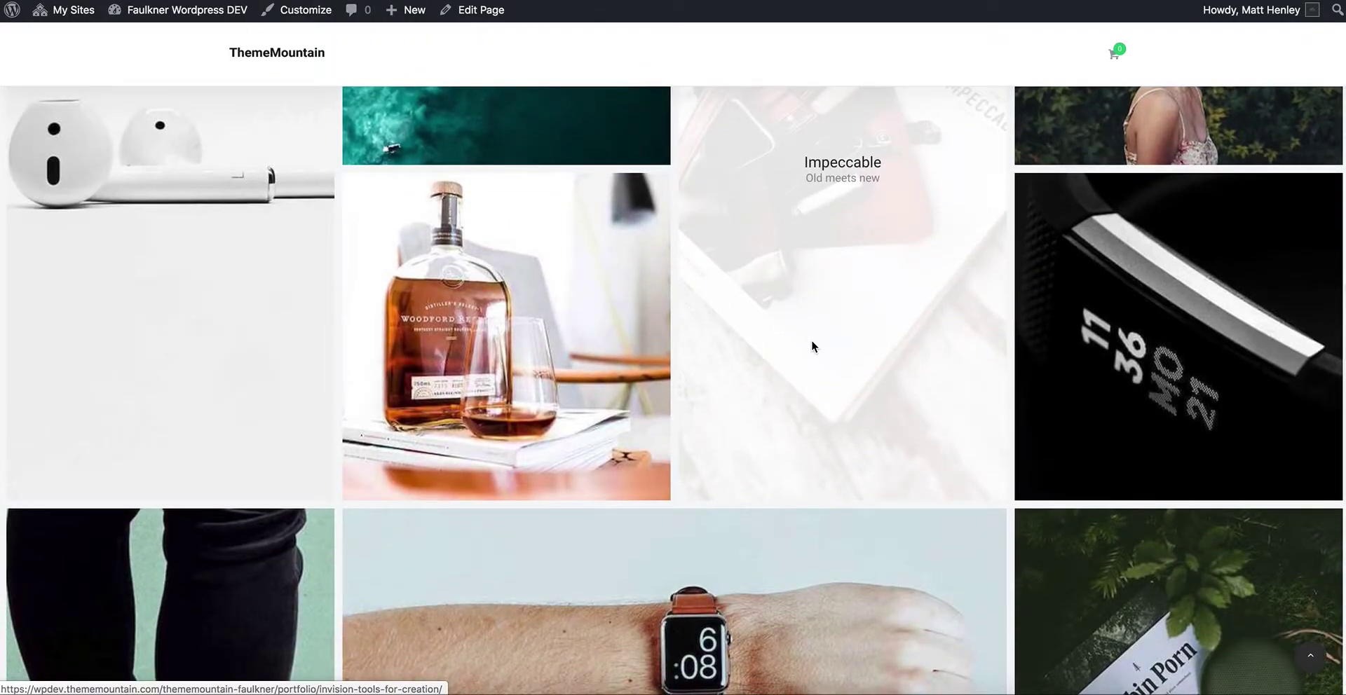
scroll(813, 349, down, 1)
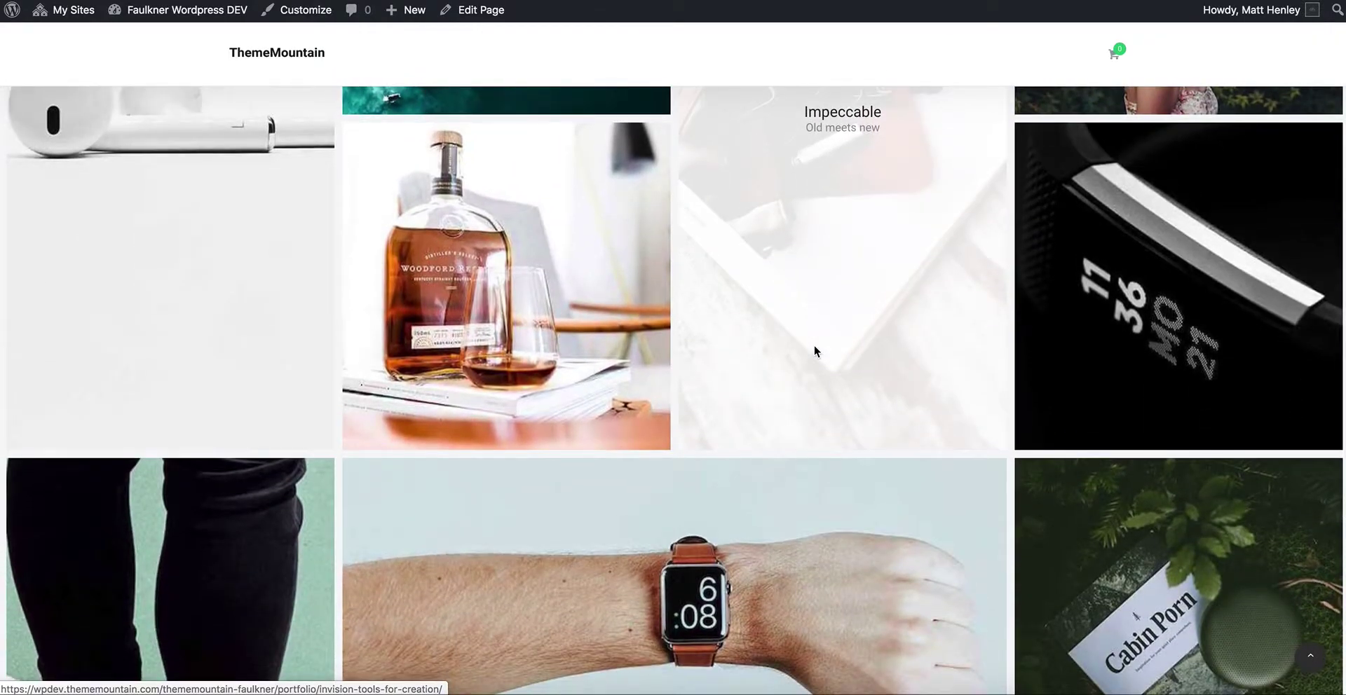
scroll(838, 351, down, 5)
scroll(836, 350, down, 2)
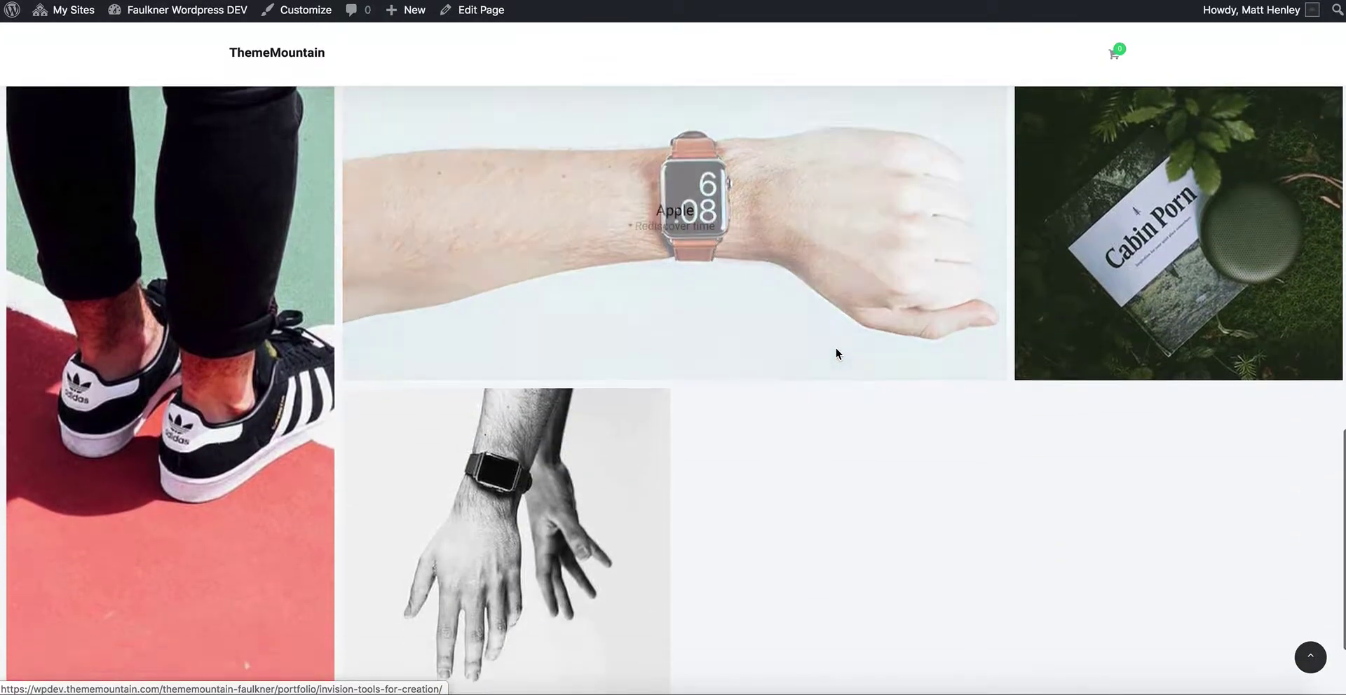
scroll(853, 394, up, 1)
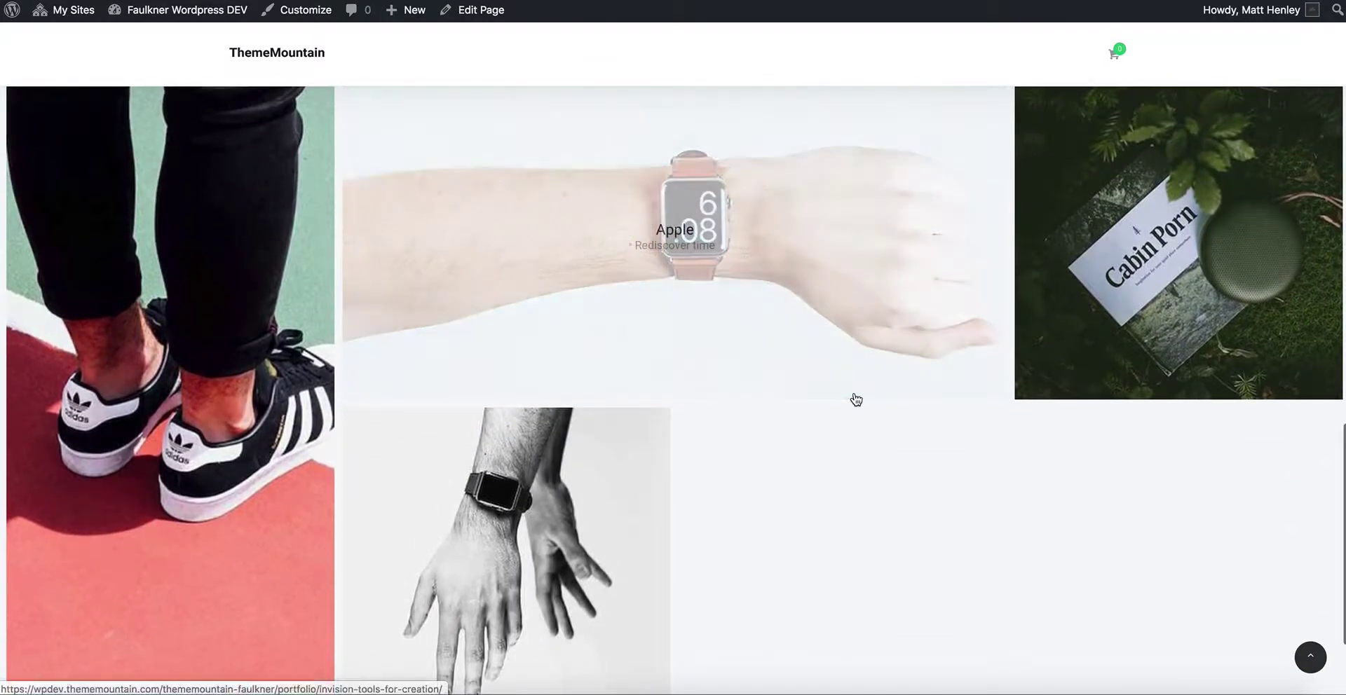
scroll(853, 394, up, 5)
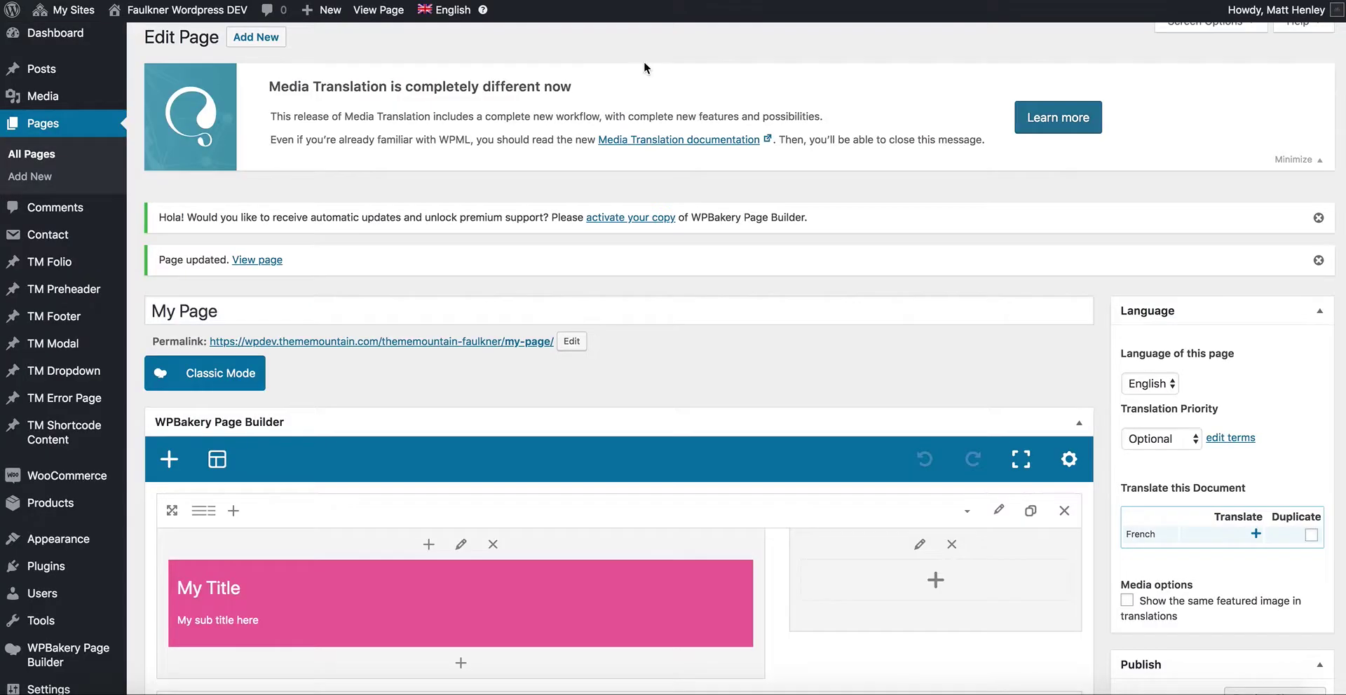
- Reopen the page's Grid settings and set the column number to 5 Columns
scroll(614, 378, down, 3)
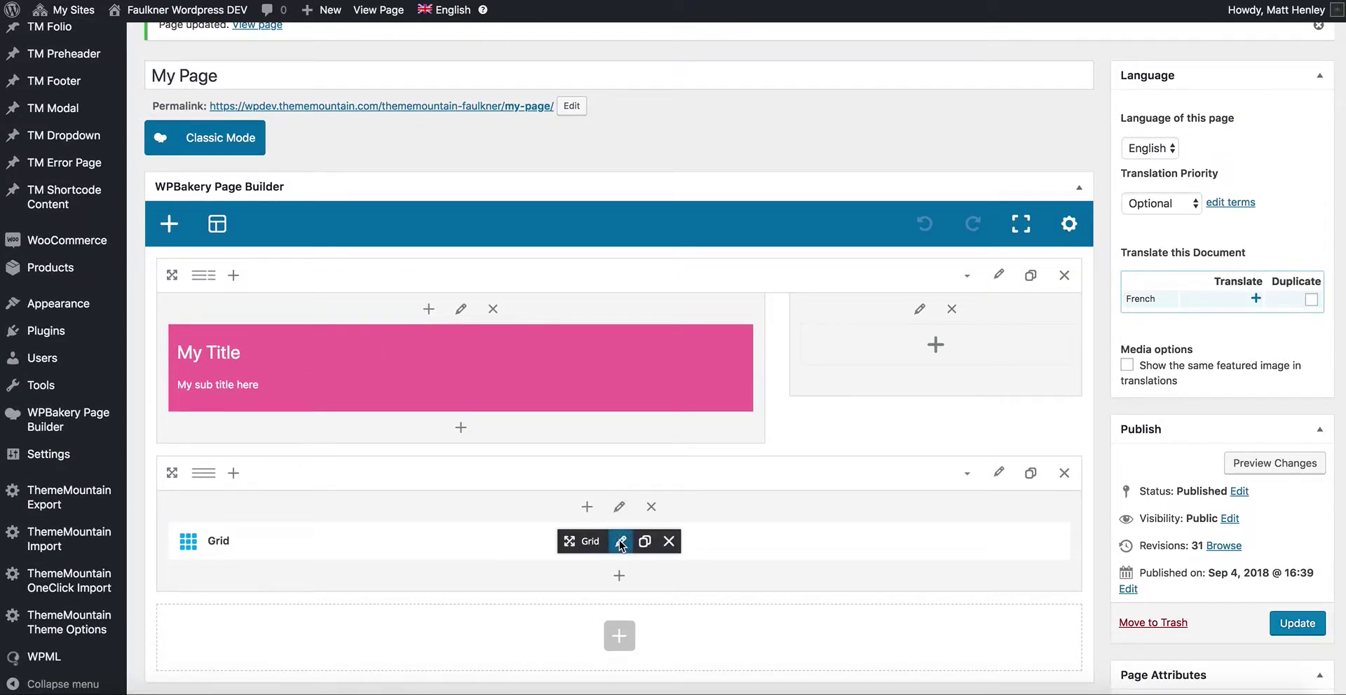
click(621, 540)
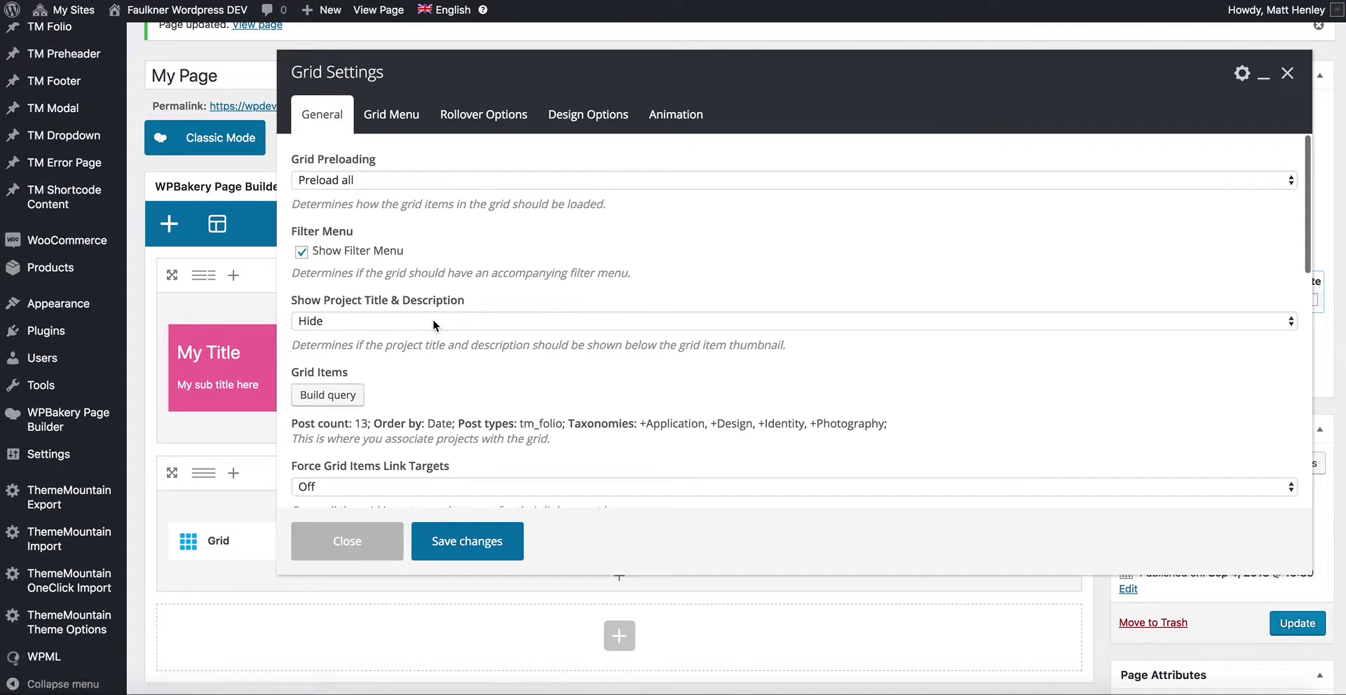
scroll(389, 366, down, 6)
scroll(366, 411, down, 3)
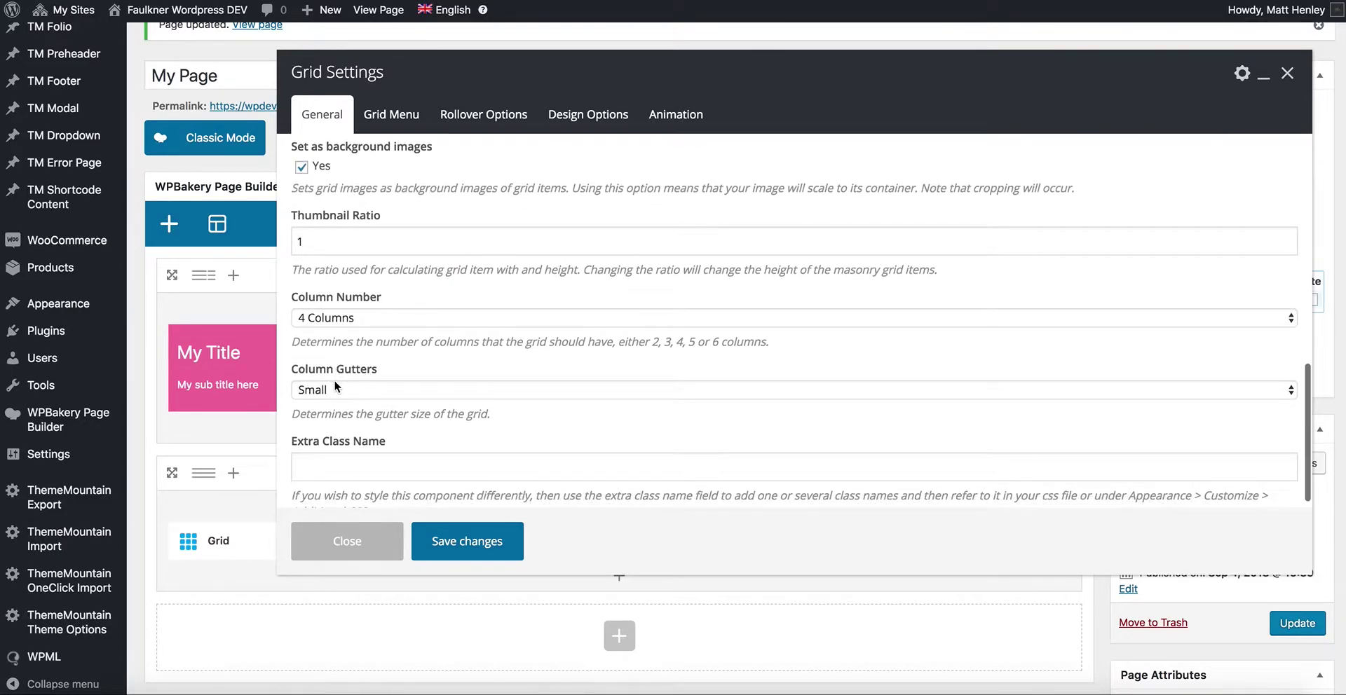
click(347, 320)
click(347, 325)
- Set the grid's column gutters to None, save the changes and update the page
click(348, 397)
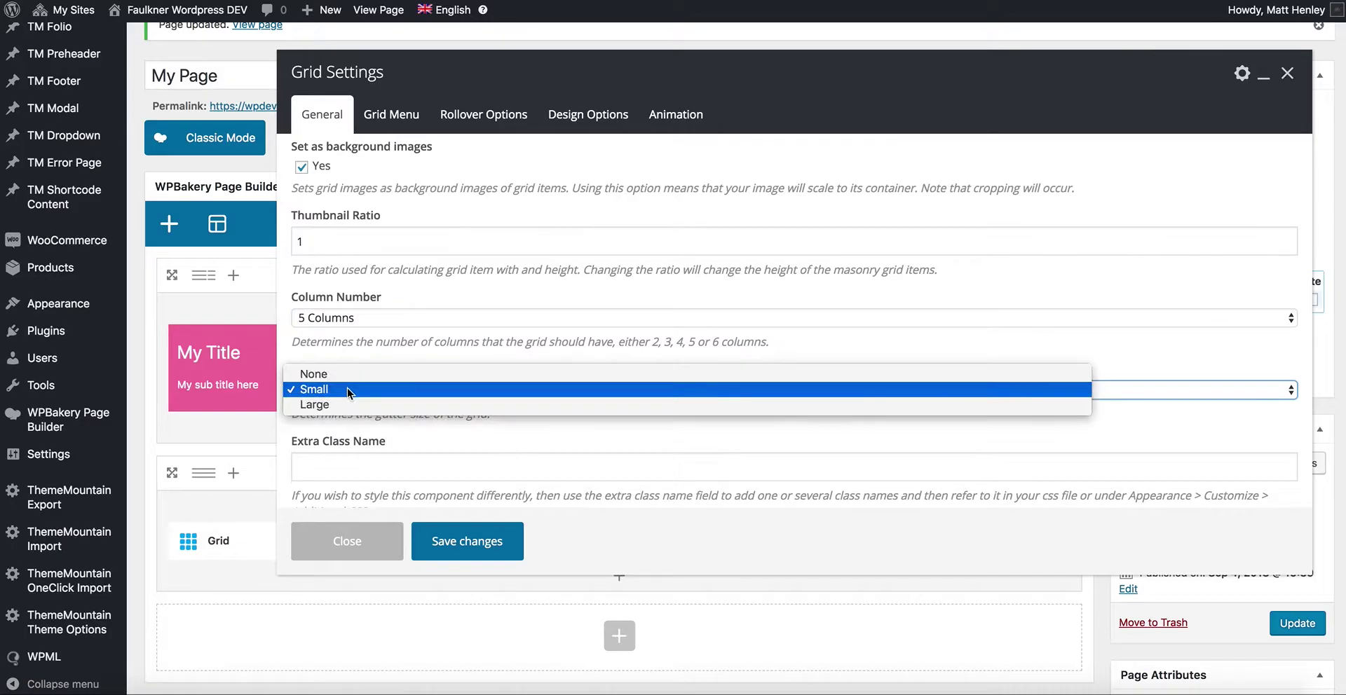
click(351, 373)
click(471, 539)
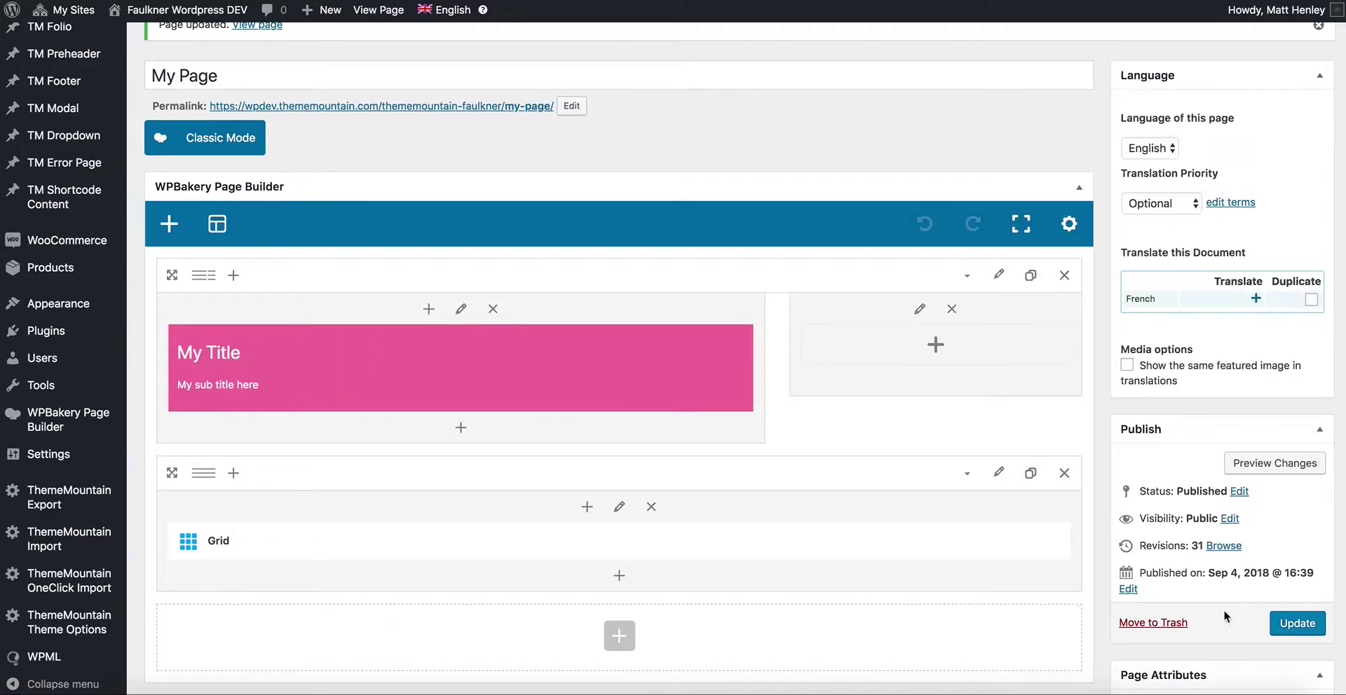
click(1293, 626)
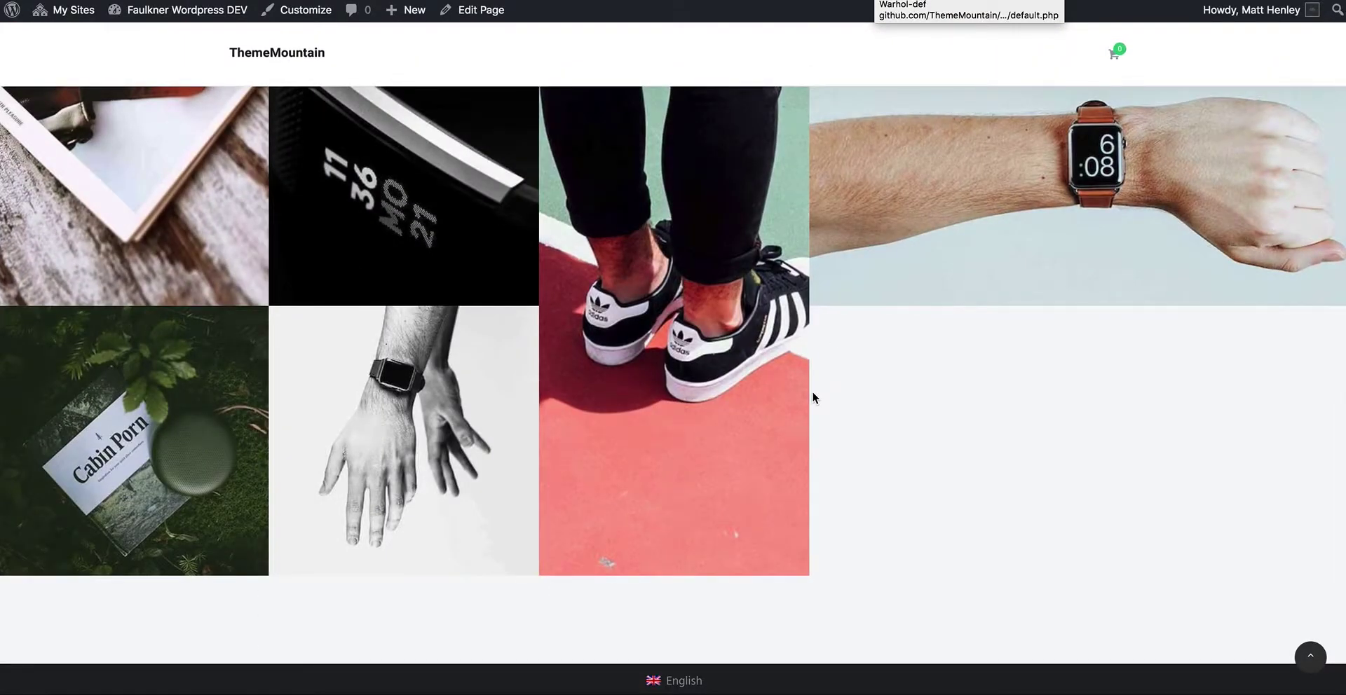
- Inspect the published five-column grid without gutters, checking how the differently sized tiles fit together
scroll(811, 390, up, 6)
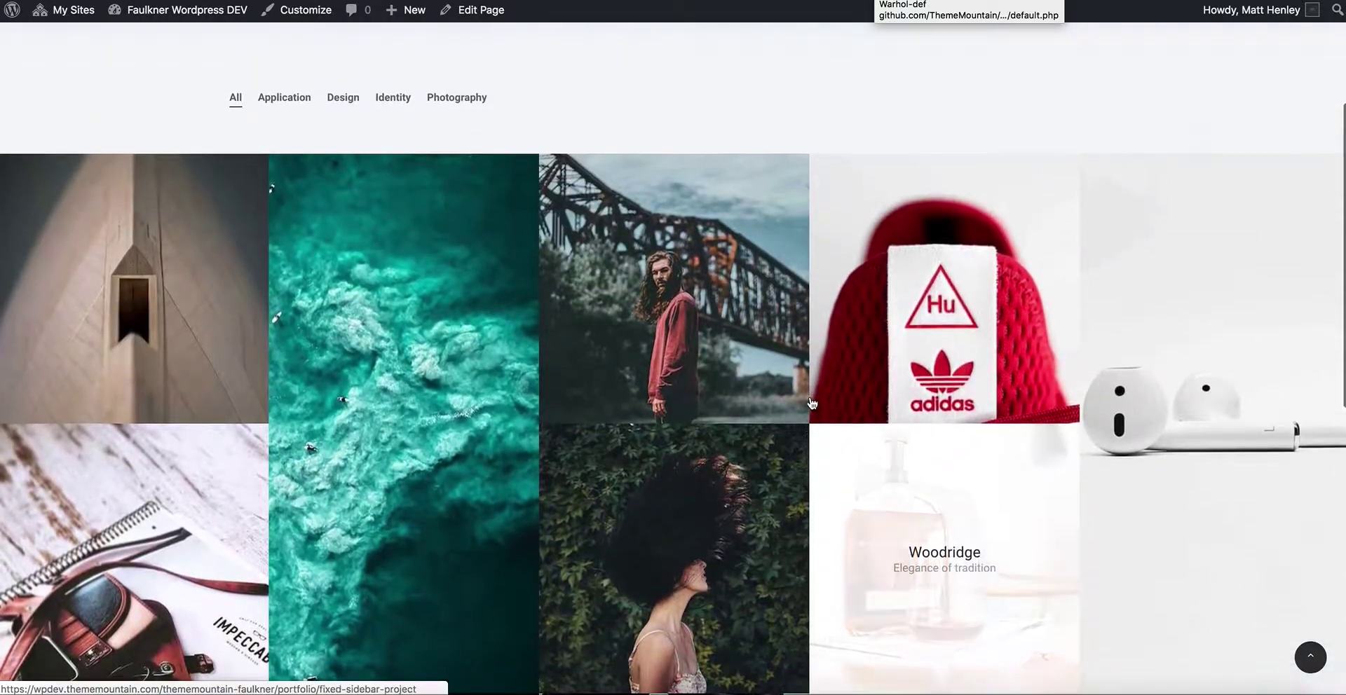
scroll(999, 425, down, 3)
scroll(998, 424, down, 3)
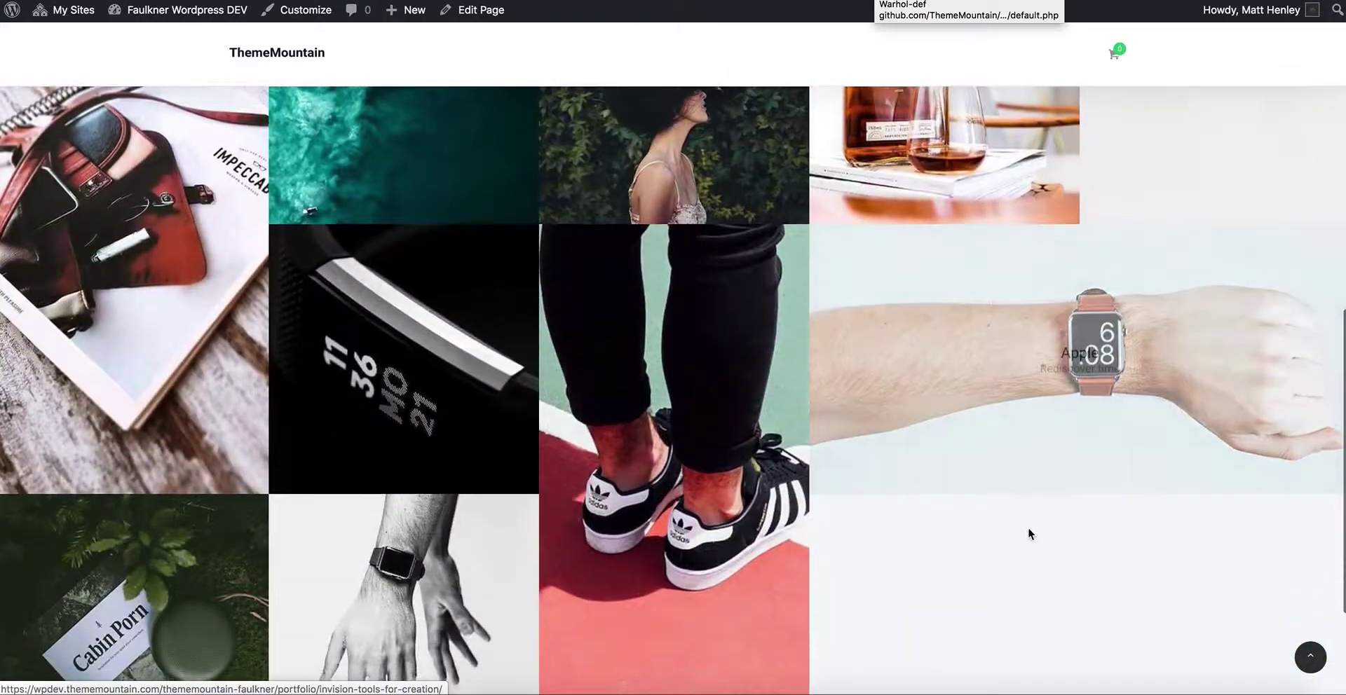
scroll(1010, 557, up, 7)
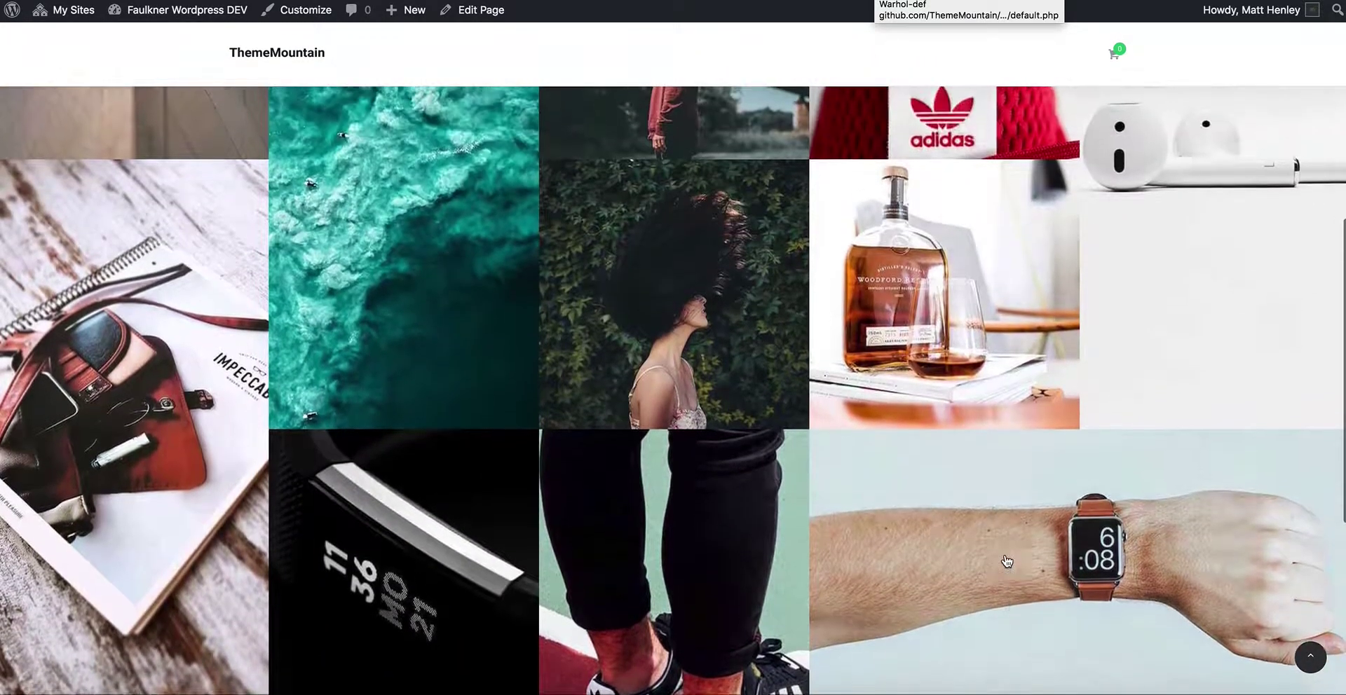